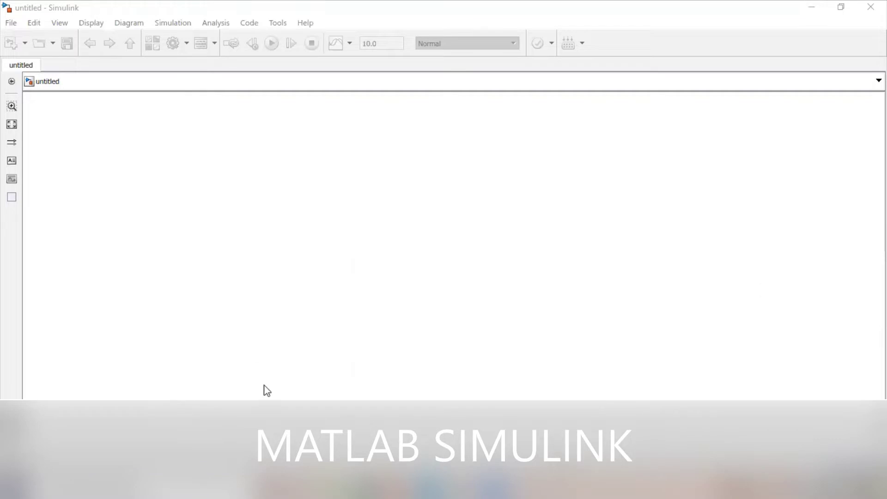
- Bring the main MATLAB window forward, then return to the untitled Simulink model
{"action": "mouse_move", "coordinate": [462, 490]}
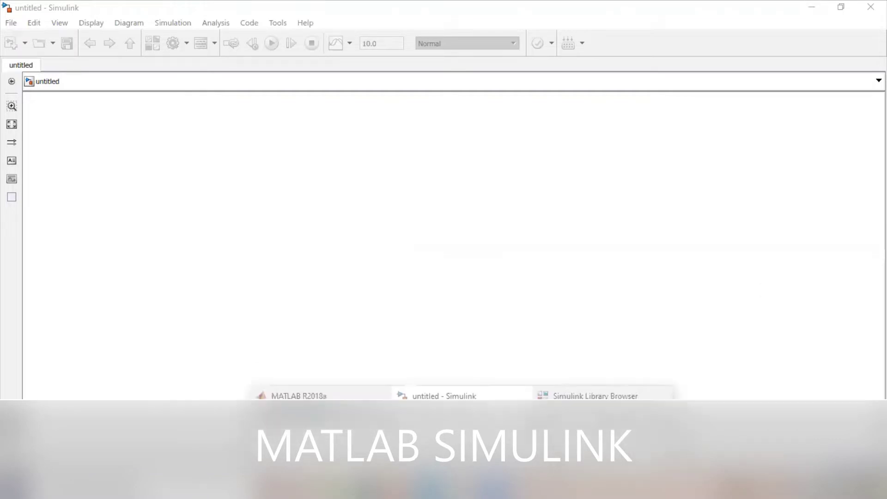
{"action": "left_click", "coordinate": [298, 391]}
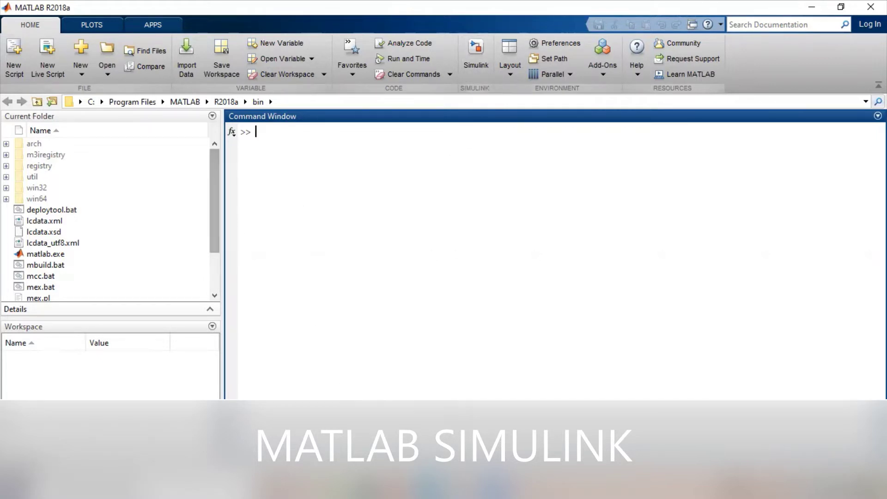
{"action": "mouse_move", "coordinate": [463, 491]}
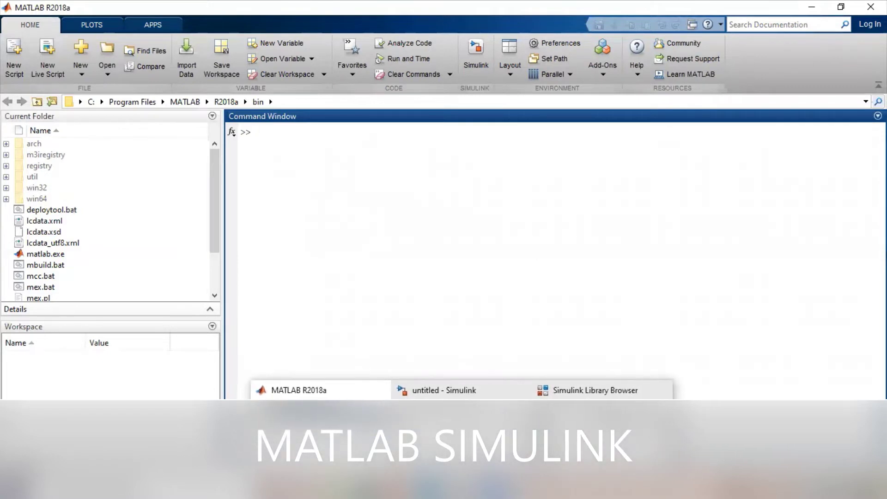
{"action": "left_click", "coordinate": [457, 435]}
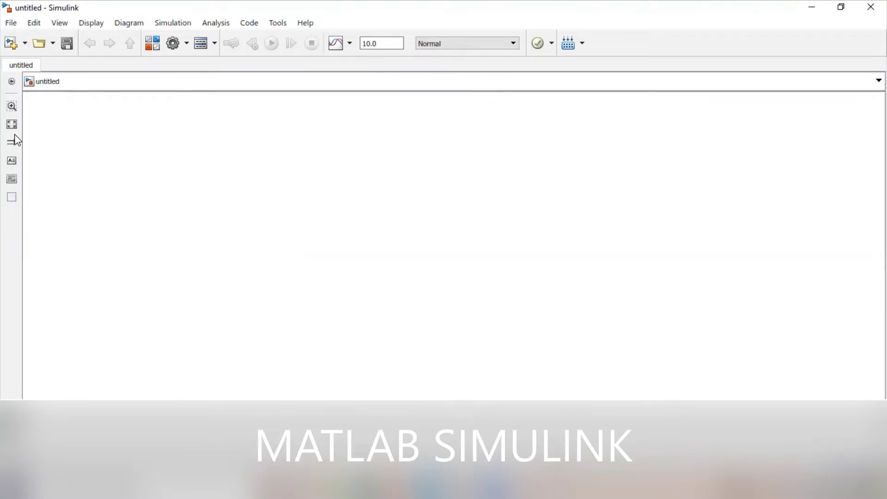
- Look through the model's File, View and Display menus without choosing anything
{"action": "left_click", "coordinate": [11, 24]}
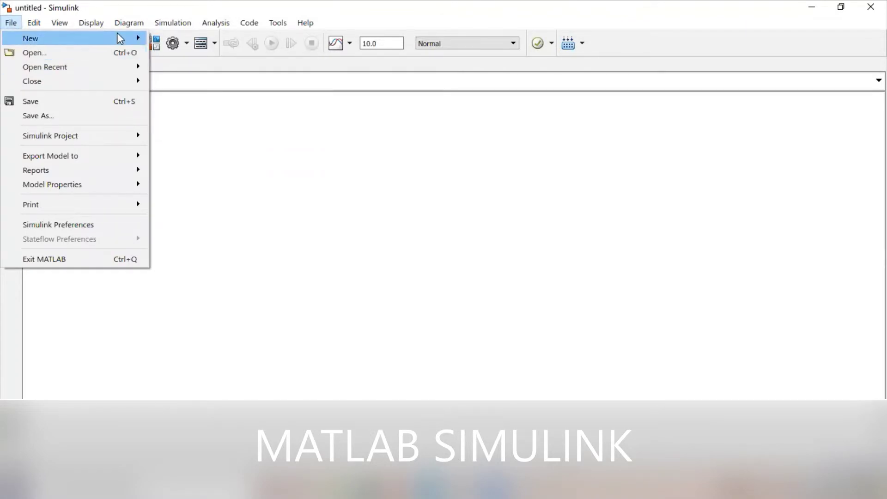
{"action": "key", "text": "Escape"}
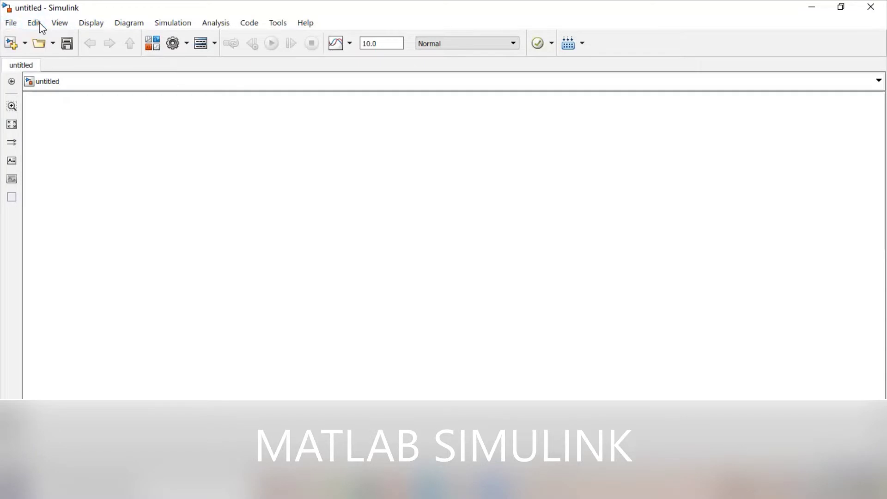
{"action": "left_click", "coordinate": [69, 29]}
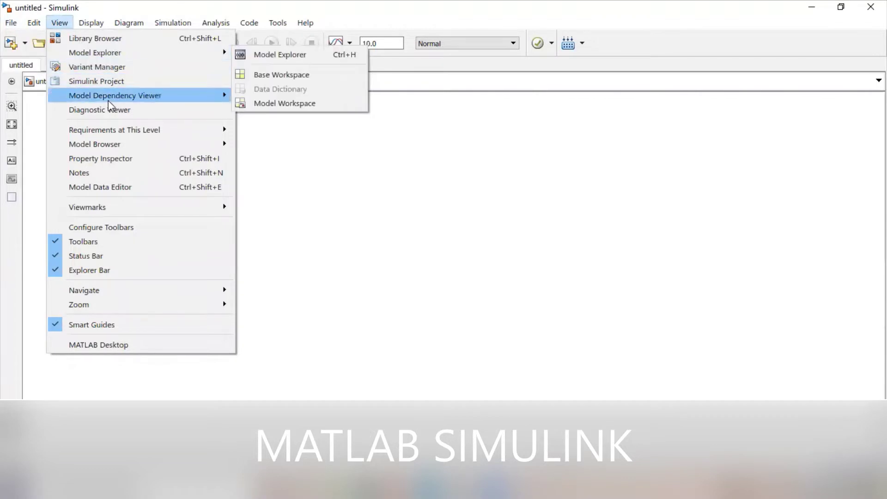
{"action": "left_click", "coordinate": [371, 101]}
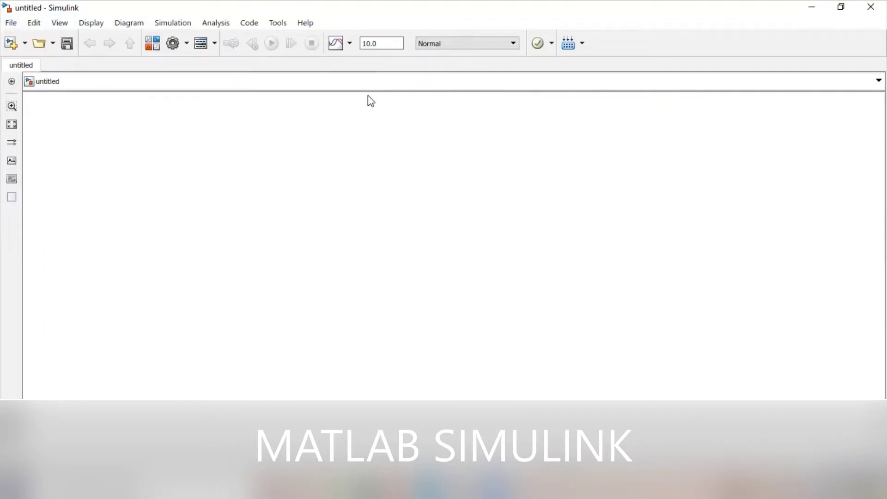
{"action": "left_click", "coordinate": [92, 24]}
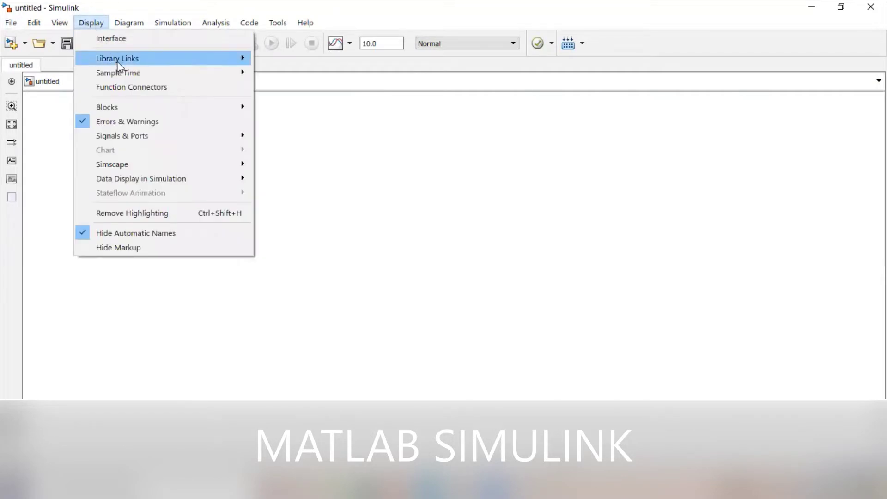
{"action": "left_click", "coordinate": [174, 23]}
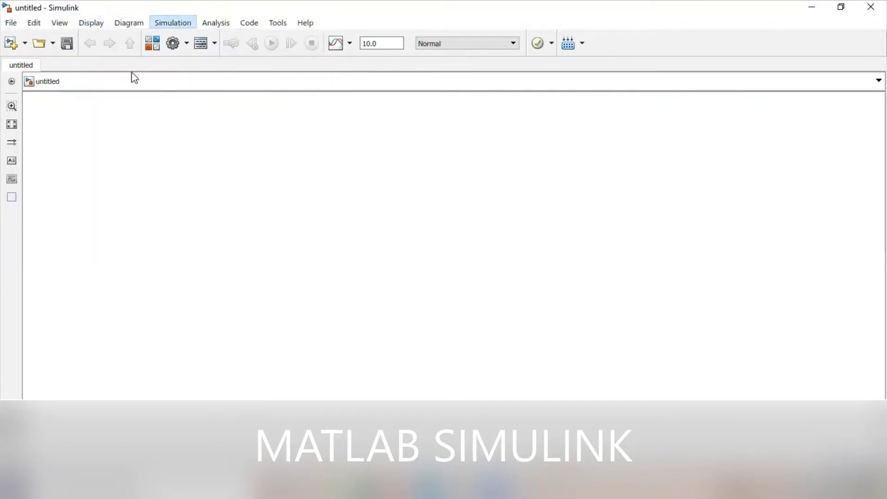
- Review the solver choices in Model Configuration Parameters, keep auto, and close without changes
{"action": "left_click", "coordinate": [522, 222]}
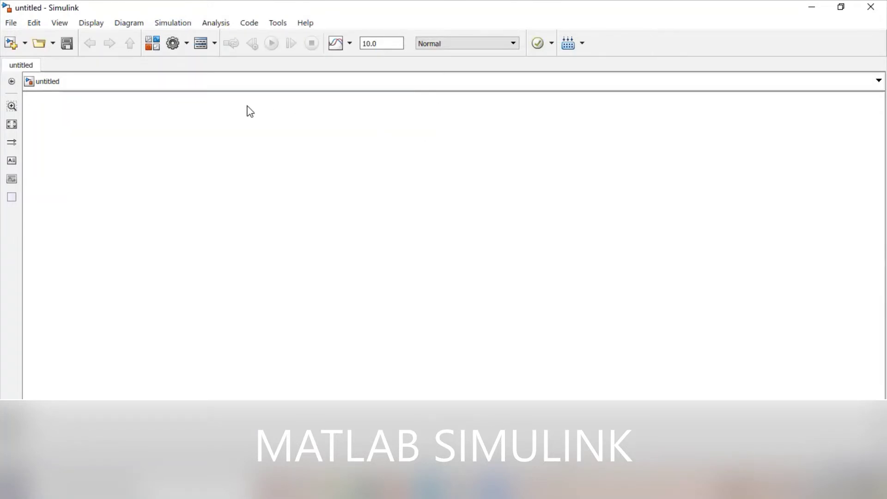
{"action": "left_click", "coordinate": [181, 24]}
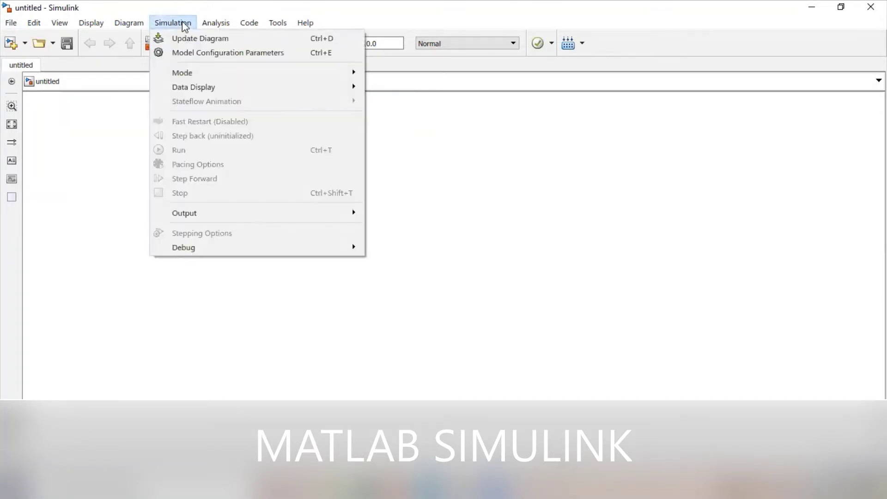
{"action": "left_click", "coordinate": [196, 54]}
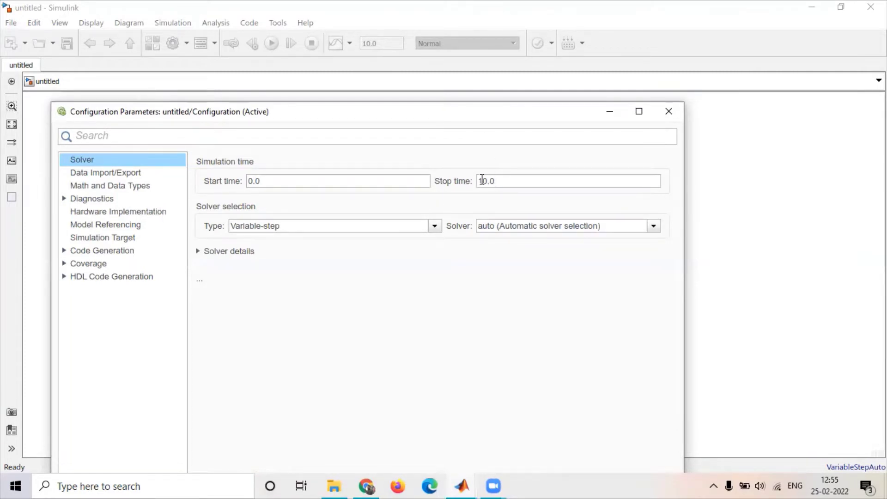
{"action": "left_click", "coordinate": [499, 226]}
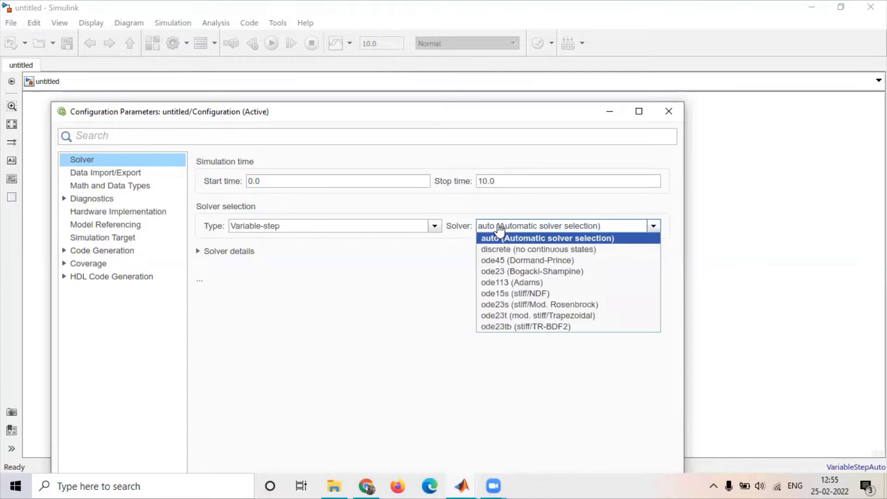
{"action": "left_click", "coordinate": [536, 239]}
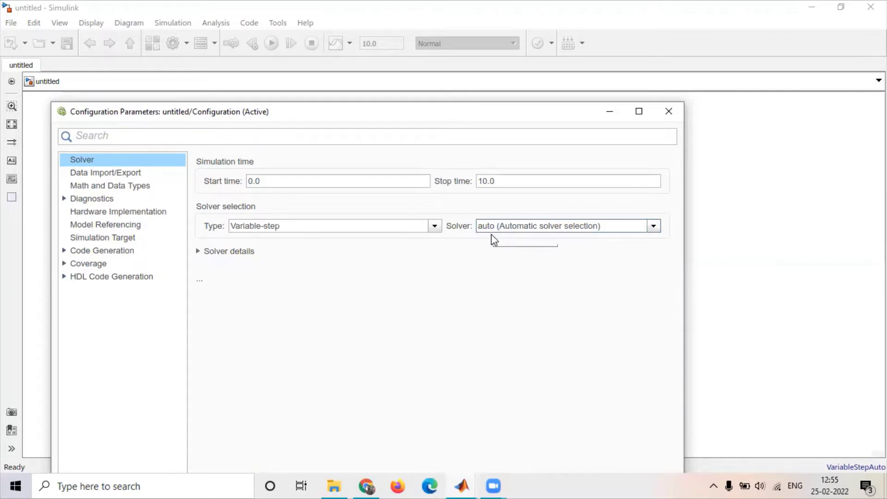
{"action": "left_click", "coordinate": [668, 111]}
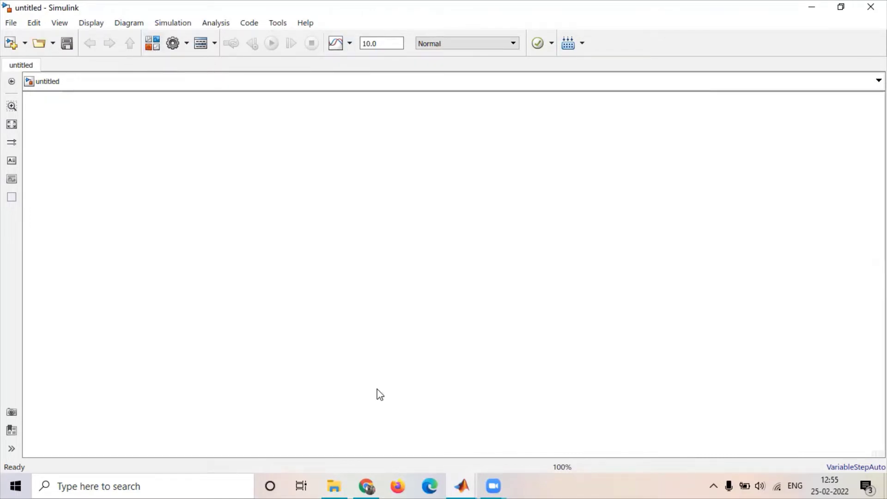
- Bring the Simulink Library Browser to the front and scroll through its library tree
{"action": "left_click", "coordinate": [462, 485]}
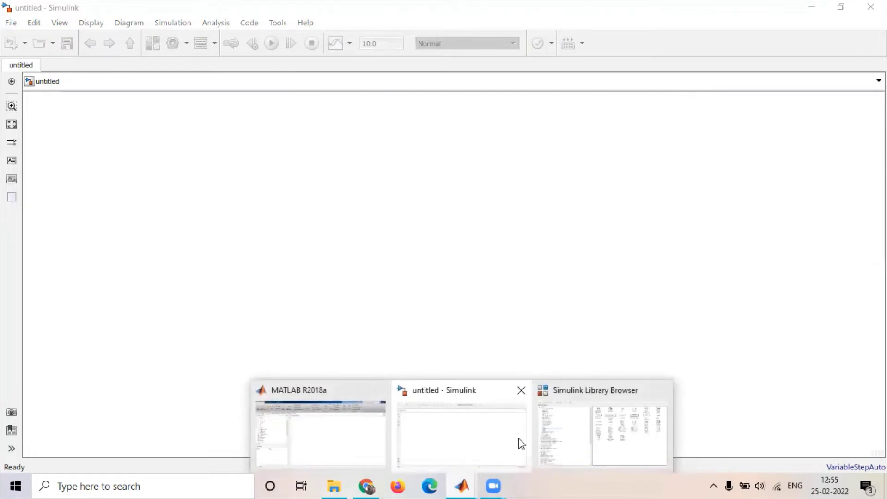
{"action": "left_click", "coordinate": [595, 430]}
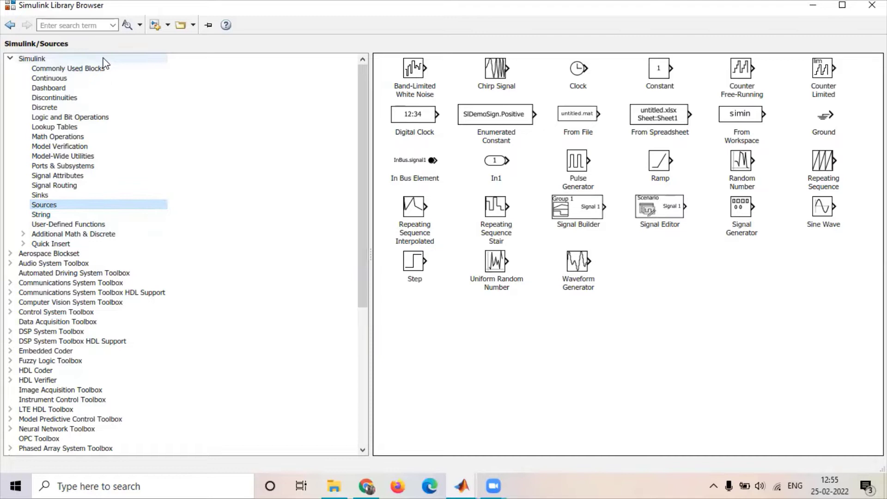
{"action": "left_click_drag", "start_coordinate": [365, 153], "coordinate": [356, 298]}
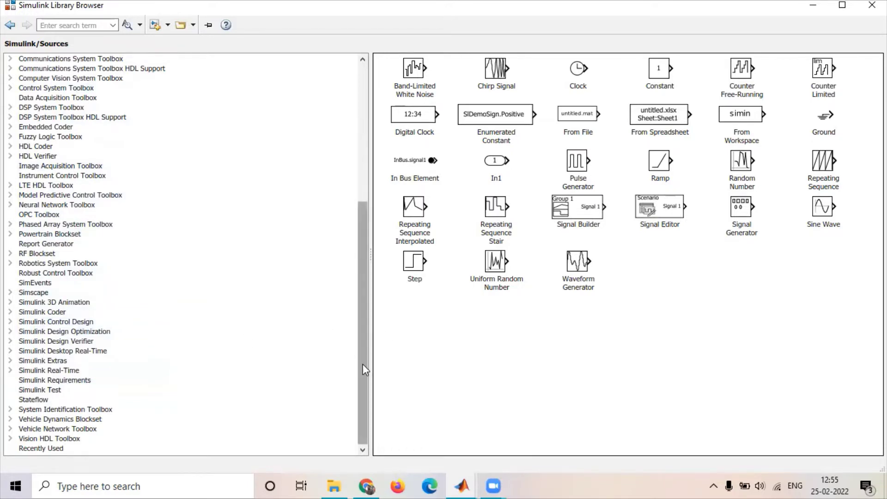
{"action": "left_click_drag", "start_coordinate": [359, 357], "coordinate": [358, 193]}
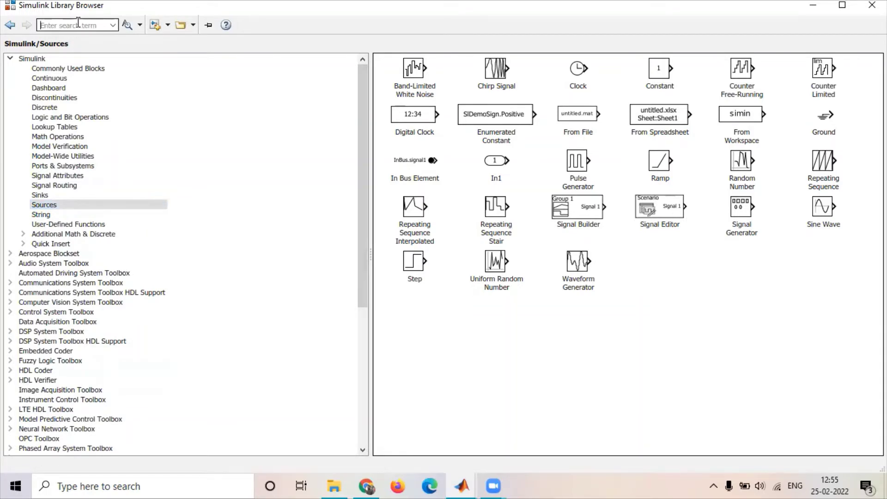
- Search the block library for 'sine wave', finding five matching blocks
{"action": "left_click", "coordinate": [94, 24]}
{"action": "left_click", "coordinate": [51, 25]}
{"action": "type", "text": "sine wave"}
{"action": "key", "text": "Return"}
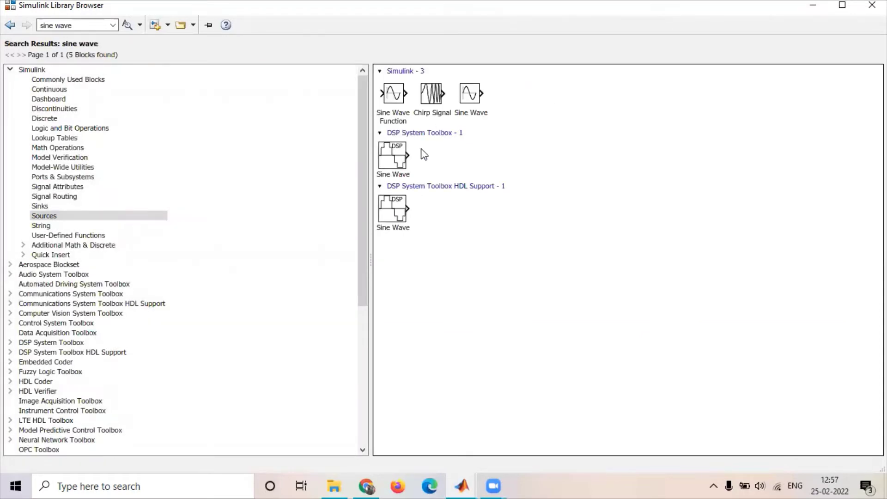
- Add the Simulink Sine Wave block to the untitled model, then show Commonly Used Blocks
{"action": "left_click", "coordinate": [476, 98]}
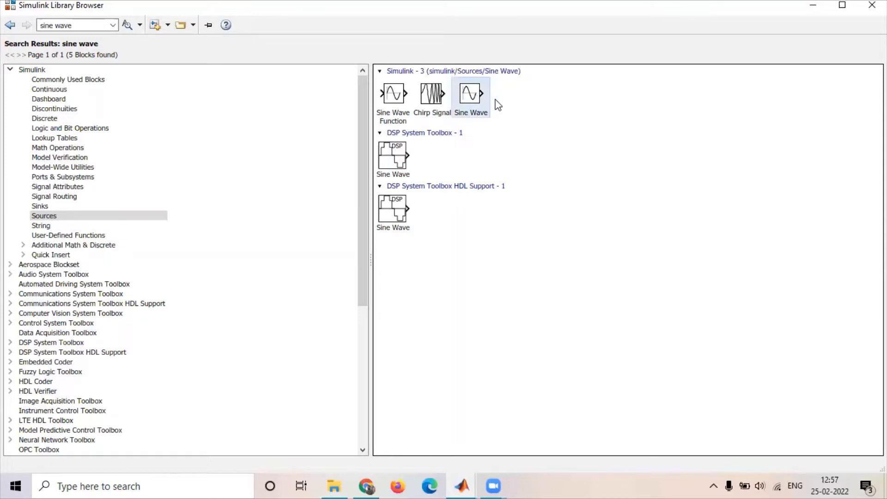
{"action": "right_click", "coordinate": [473, 95]}
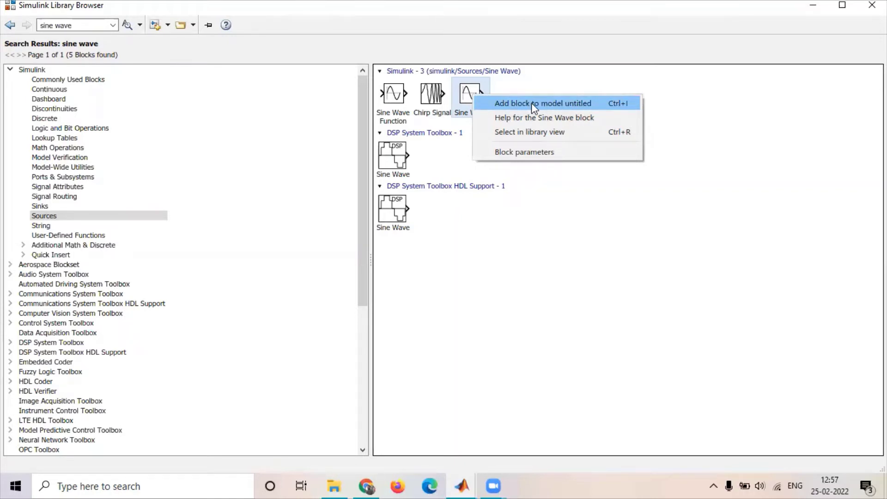
{"action": "left_click", "coordinate": [581, 105]}
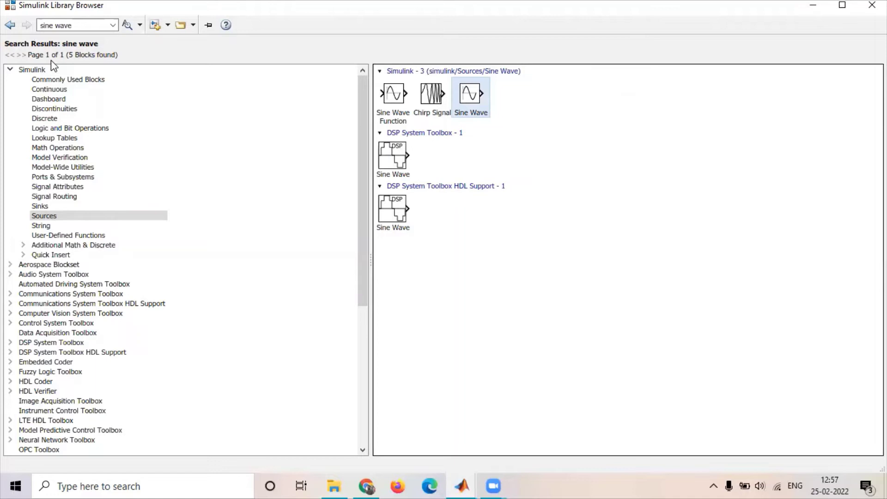
{"action": "left_click", "coordinate": [839, 9]}
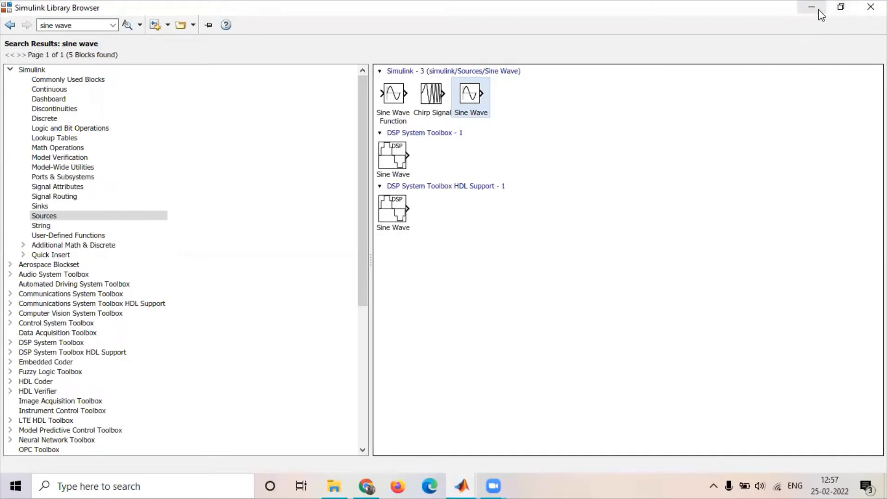
{"action": "left_click", "coordinate": [68, 82]}
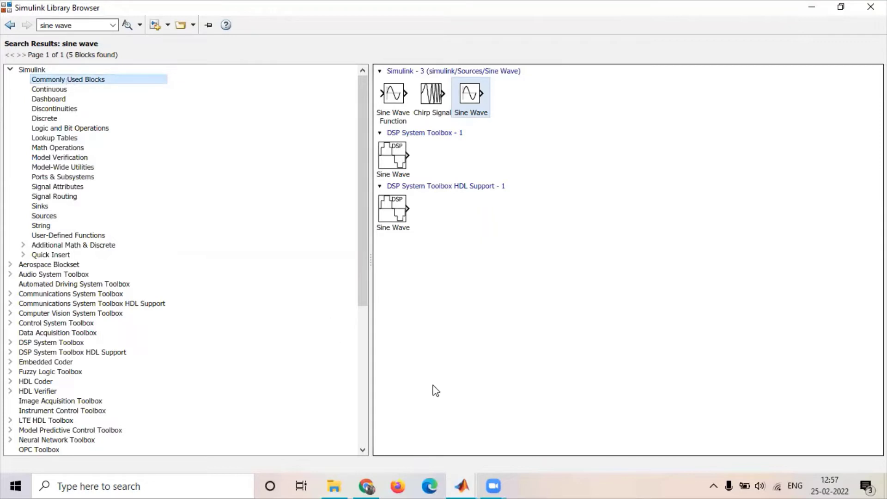
- Nudge the Sine Wave block toward the left of the untitled model
{"action": "mouse_move", "coordinate": [469, 480]}
{"action": "left_click", "coordinate": [474, 447]}
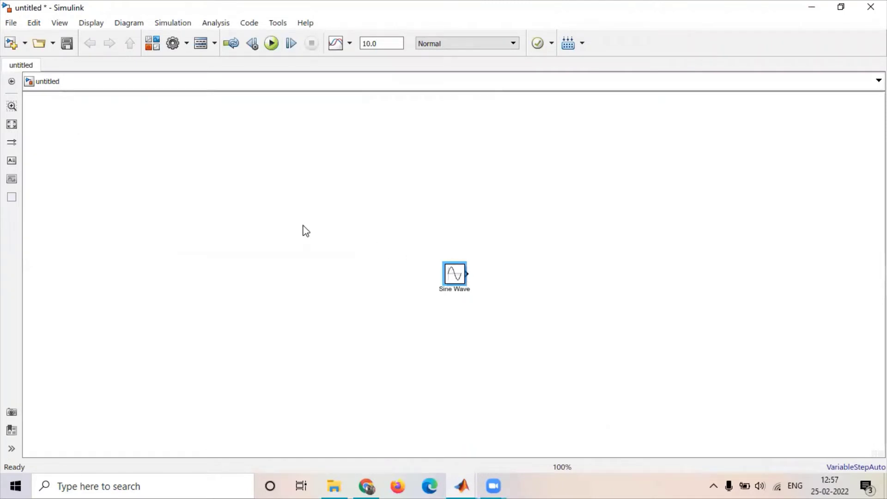
{"action": "key", "text": "ctrl+z"}
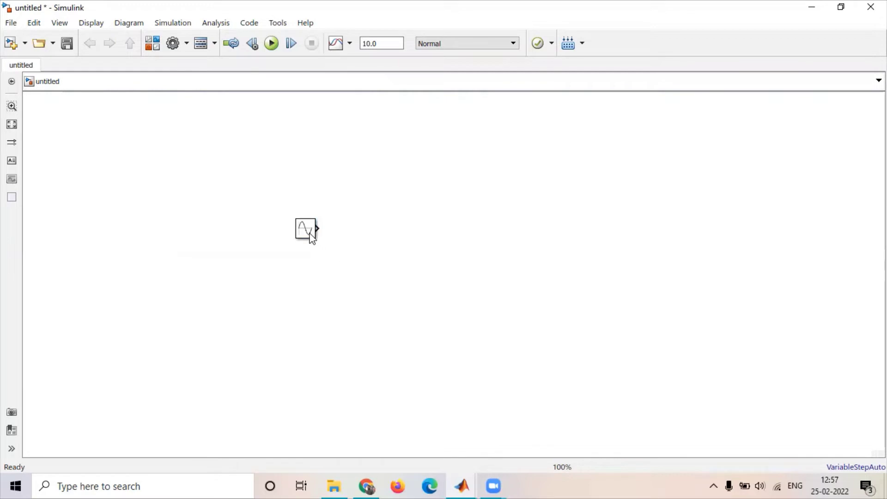
{"action": "key", "text": "ctrl+y"}
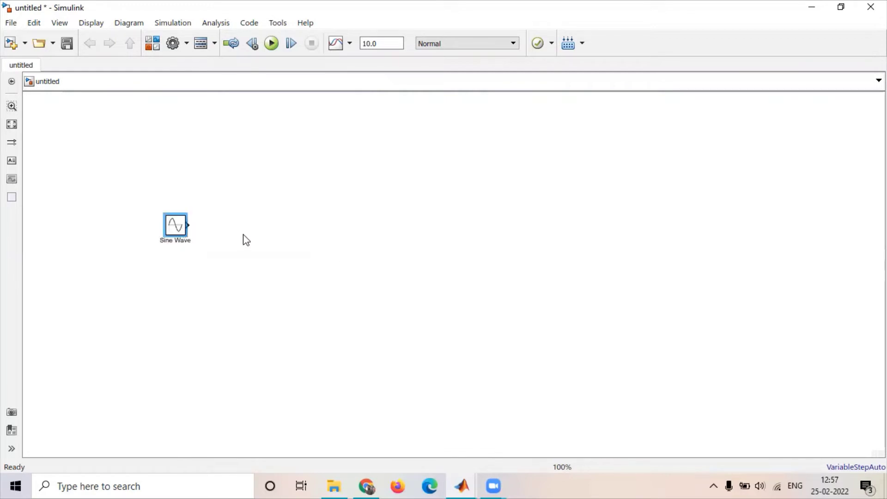
{"action": "left_click", "coordinate": [179, 227]}
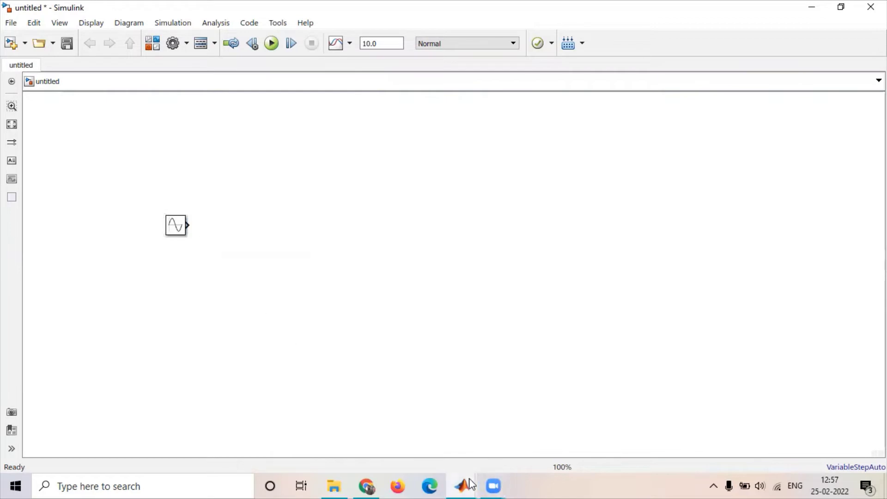
- Add the Gain block from Commonly Used Blocks to the untitled model
{"action": "mouse_move", "coordinate": [471, 484]}
{"action": "left_click", "coordinate": [584, 432]}
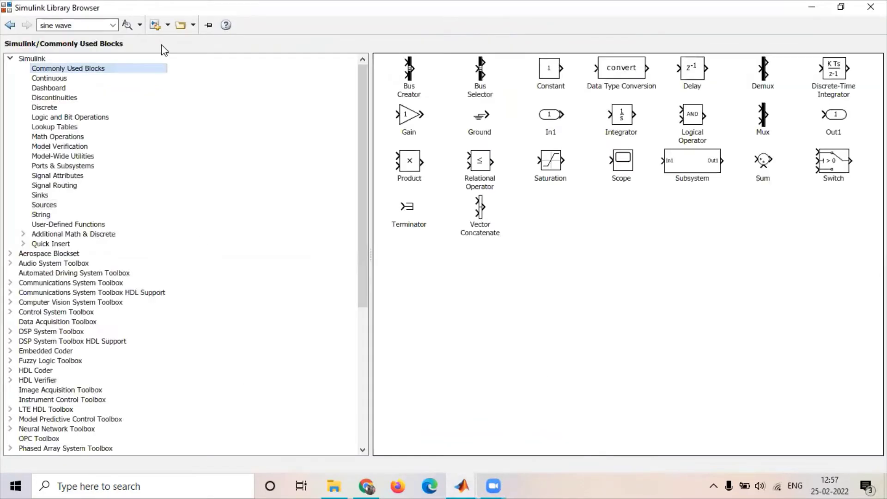
{"action": "left_click", "coordinate": [411, 116]}
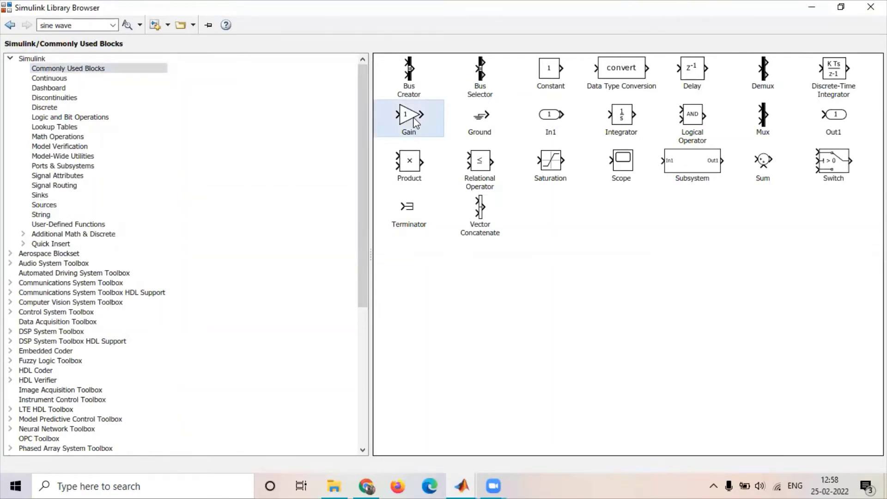
{"action": "right_click", "coordinate": [416, 122]}
{"action": "left_click", "coordinate": [459, 127]}
- Place the Gain block right of the Sine Wave and wire the sine output into it
{"action": "mouse_move", "coordinate": [462, 485]}
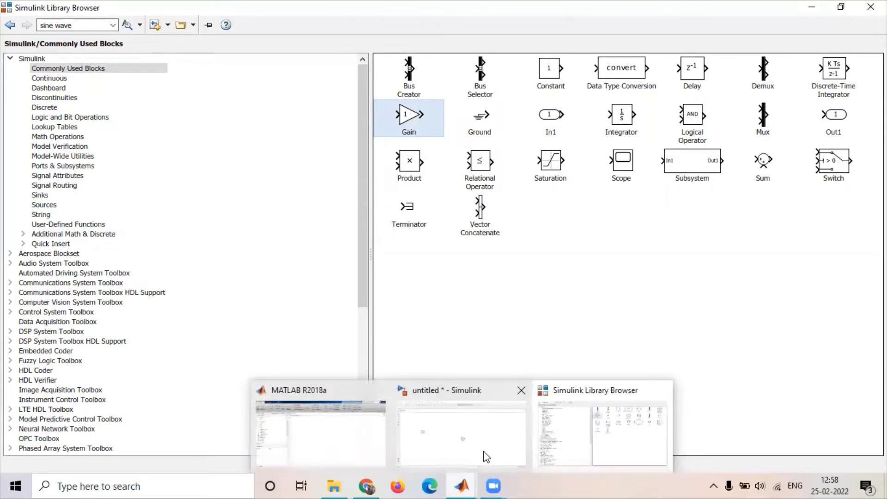
{"action": "left_click", "coordinate": [486, 456]}
{"action": "left_click", "coordinate": [454, 275]}
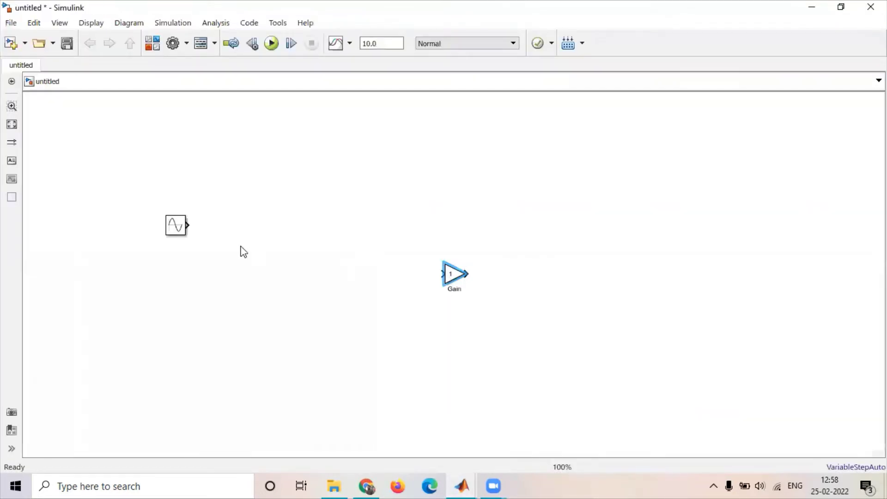
{"action": "left_click_drag", "start_coordinate": [244, 251], "coordinate": [277, 229]}
{"action": "left_click", "coordinate": [277, 262]}
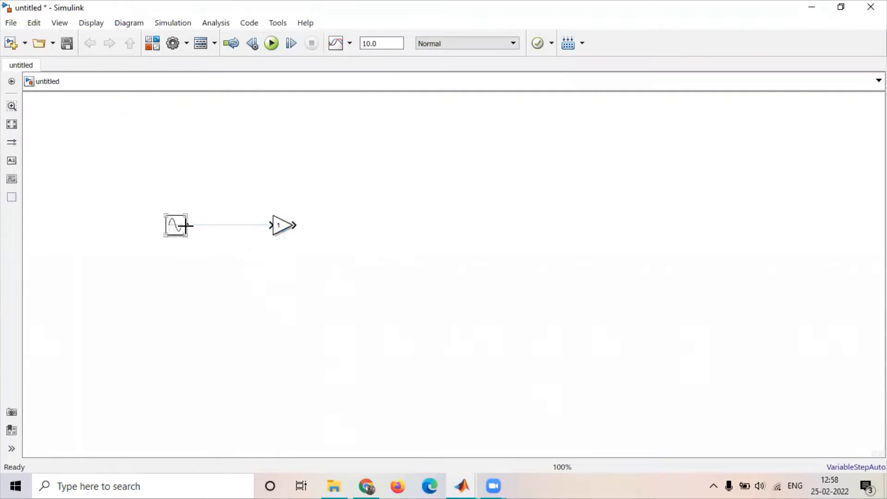
{"action": "left_click_drag", "start_coordinate": [187, 226], "coordinate": [272, 224]}
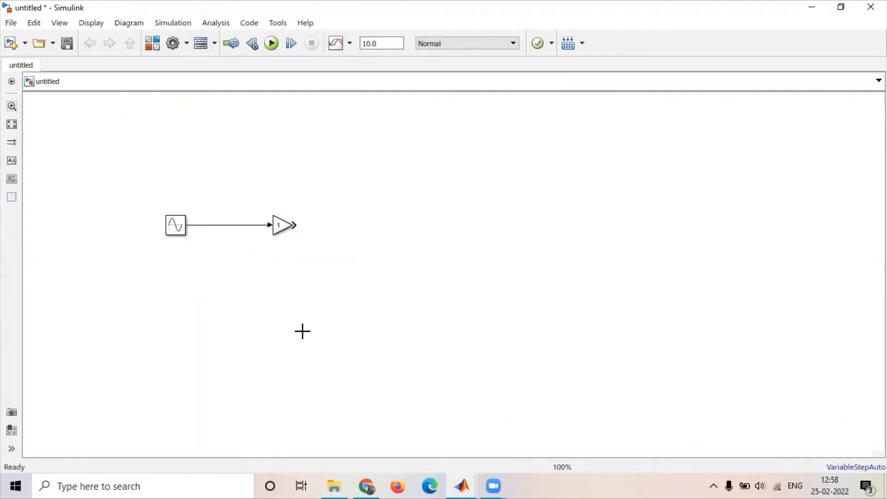
{"action": "left_click", "coordinate": [464, 484]}
- Add the Scope block from the library to the untitled model
{"action": "left_click", "coordinate": [587, 430]}
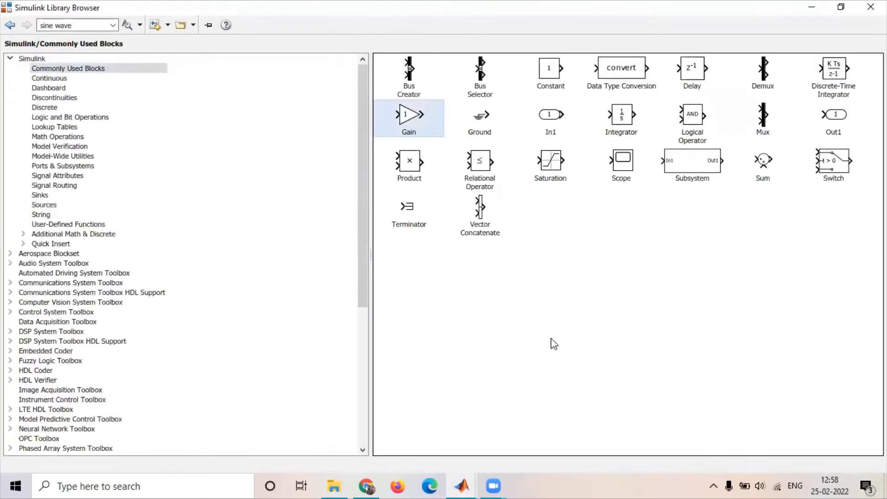
{"action": "left_click", "coordinate": [624, 167]}
{"action": "right_click", "coordinate": [623, 163]}
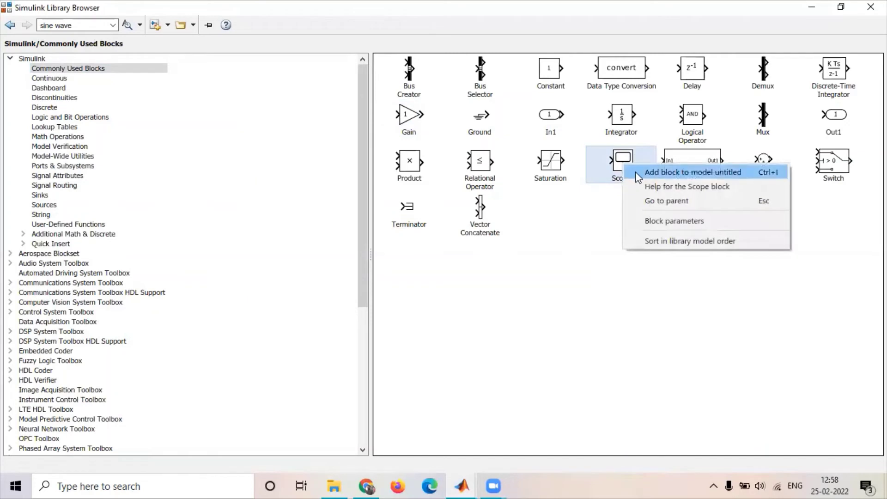
{"action": "left_click", "coordinate": [636, 171]}
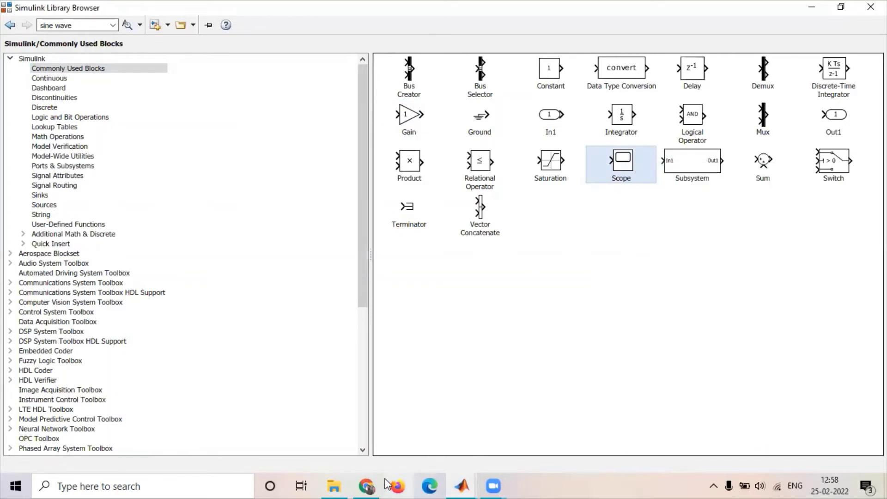
- Position the Scope level with the Gain and wire the Gain output to it
{"action": "mouse_move", "coordinate": [460, 484]}
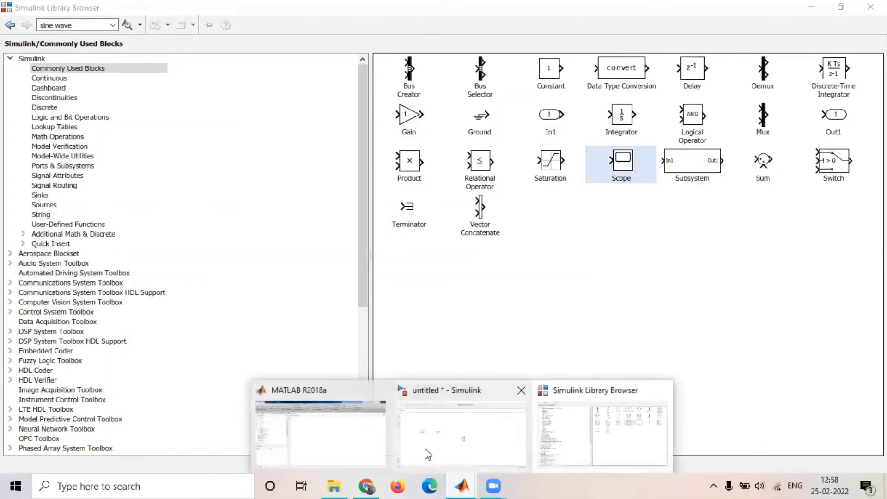
{"action": "left_click", "coordinate": [426, 452]}
{"action": "left_click_drag", "start_coordinate": [461, 277], "coordinate": [430, 226]}
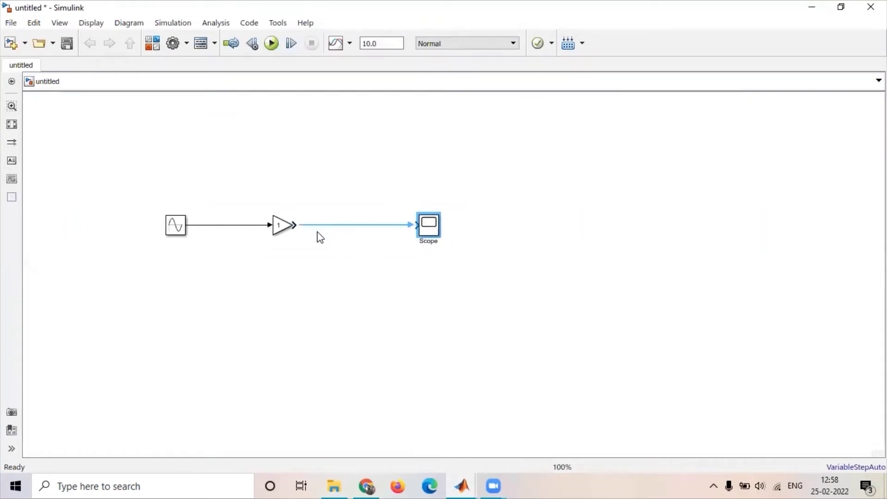
{"action": "left_click_drag", "start_coordinate": [295, 223], "coordinate": [417, 221]}
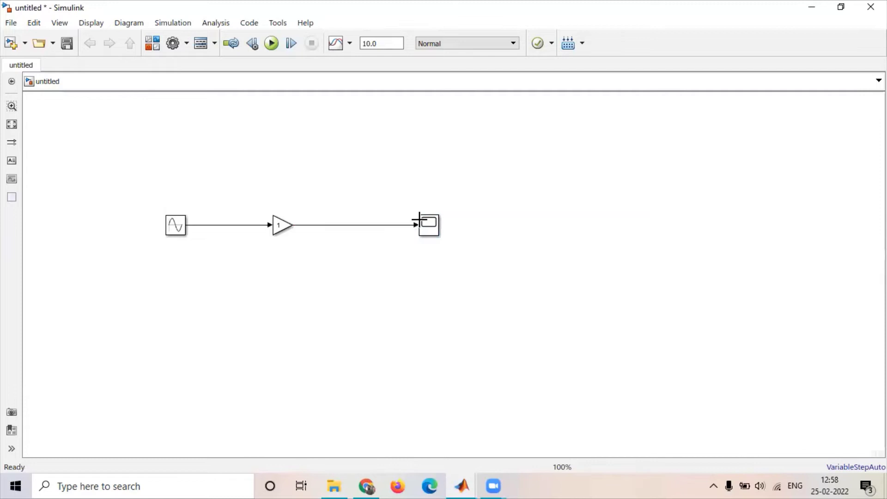
- In the Sine Wave parameters enter Amplitude 10 and Frequency 50, then confirm with OK
{"action": "left_click", "coordinate": [175, 224]}
{"action": "key", "text": "Return"}
{"action": "left_click", "coordinate": [256, 321]}
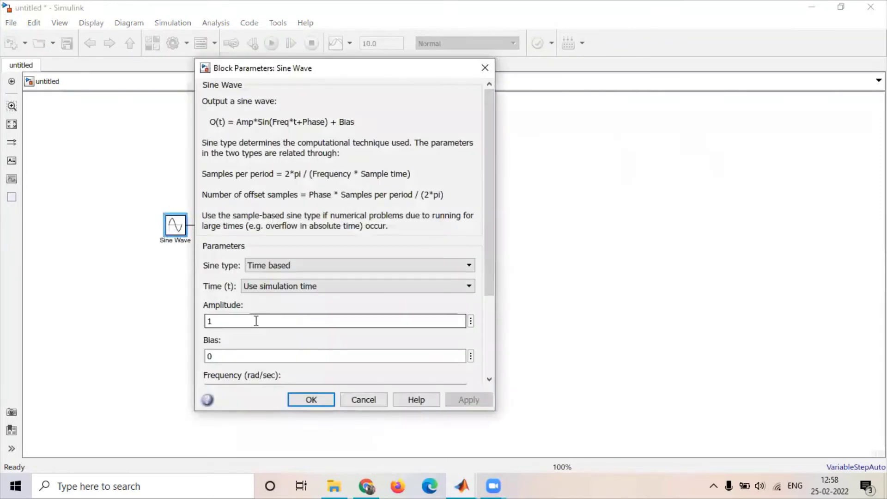
{"action": "double_click", "coordinate": [256, 320]}
{"action": "type", "text": "10"}
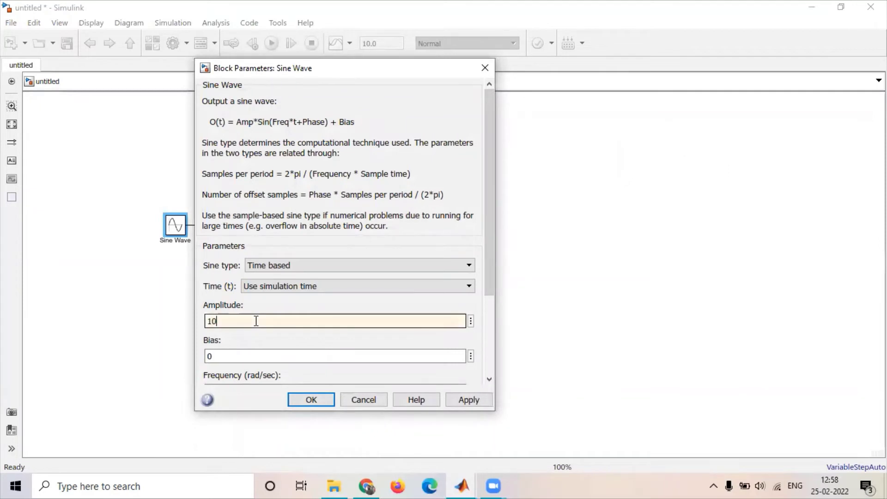
{"action": "left_click_drag", "start_coordinate": [490, 223], "coordinate": [491, 321]}
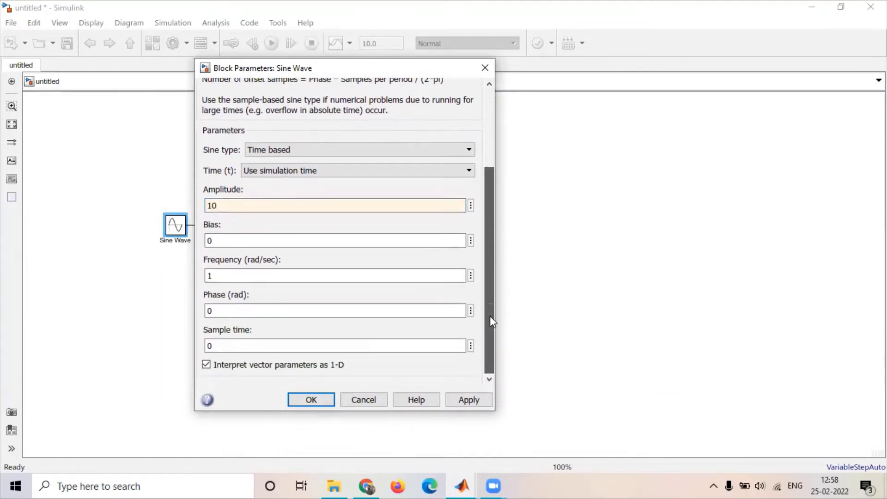
{"action": "left_click", "coordinate": [262, 275]}
{"action": "double_click", "coordinate": [263, 275]}
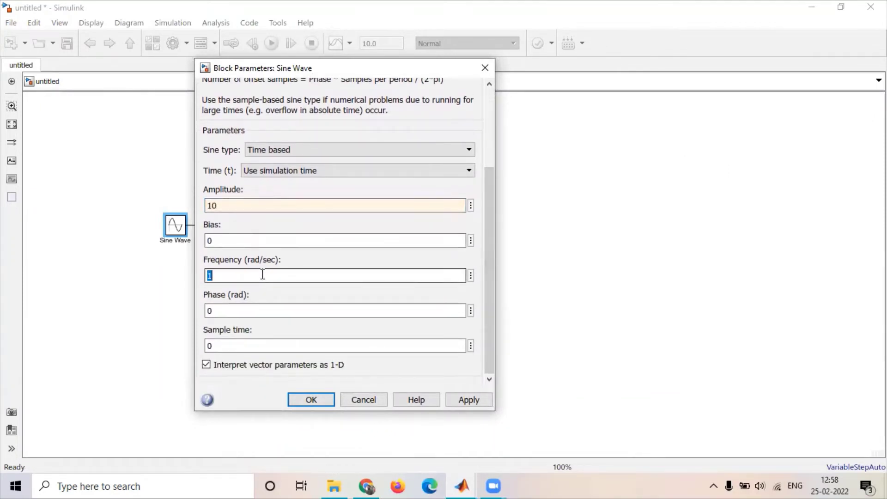
{"action": "type", "text": "50"}
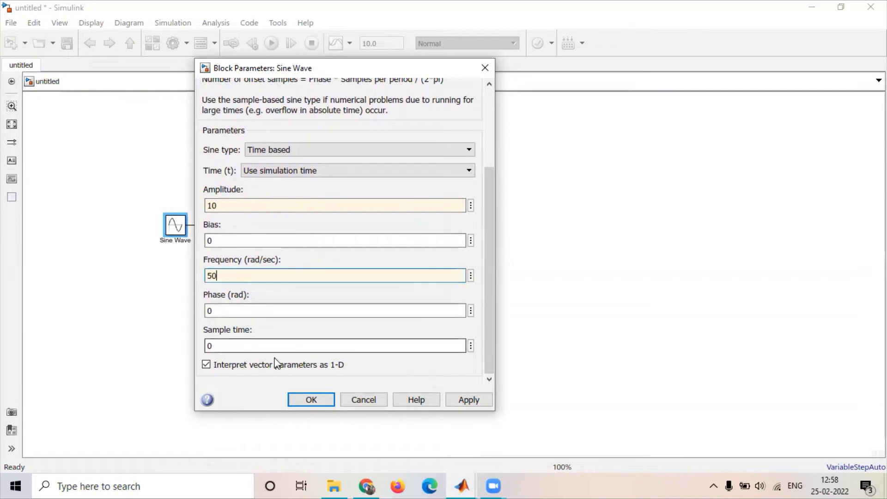
{"action": "left_click", "coordinate": [309, 399]}
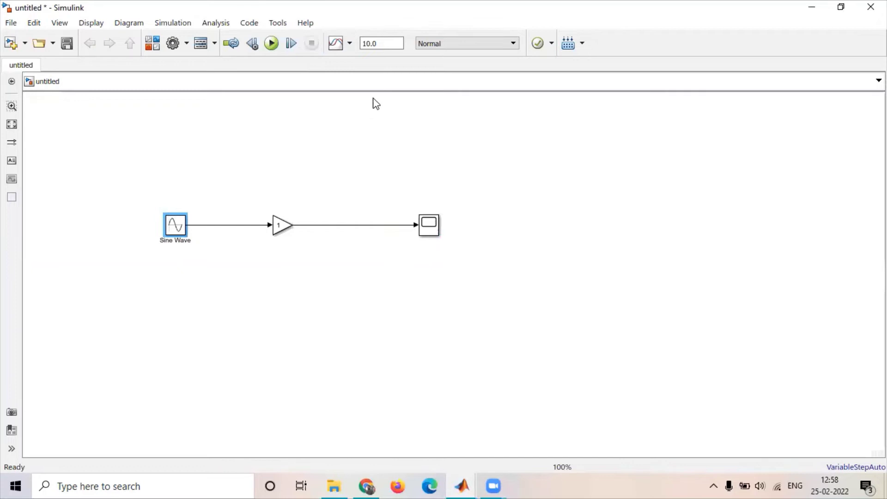
- Change the toolbar stop time to 1 and start the simulation with Ctrl+T
{"action": "double_click", "coordinate": [386, 43]}
{"action": "type", "text": "1"}
{"action": "left_click", "coordinate": [272, 44]}
{"action": "key", "text": "ctrl+t"}
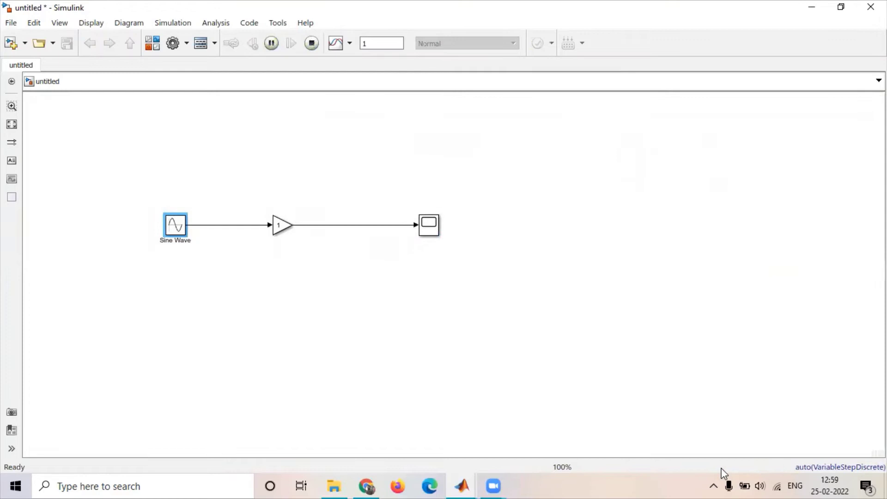
{"action": "left_click", "coordinate": [429, 235]}
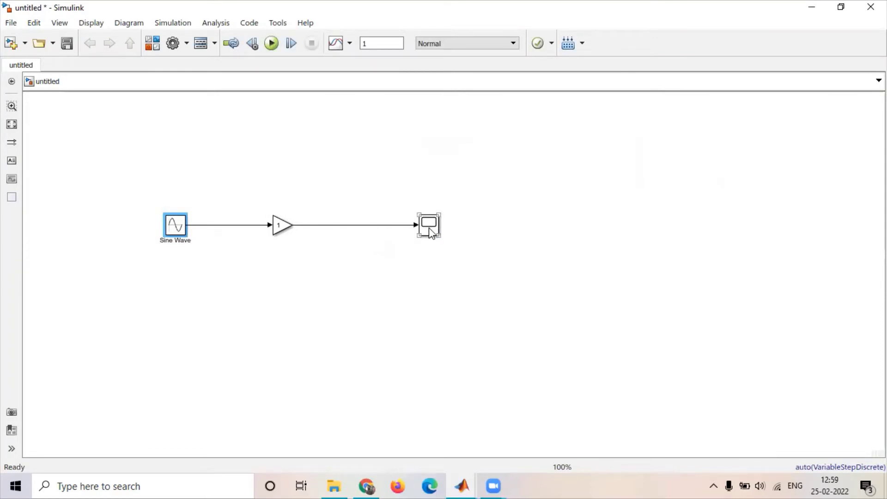
{"action": "left_click", "coordinate": [430, 232]}
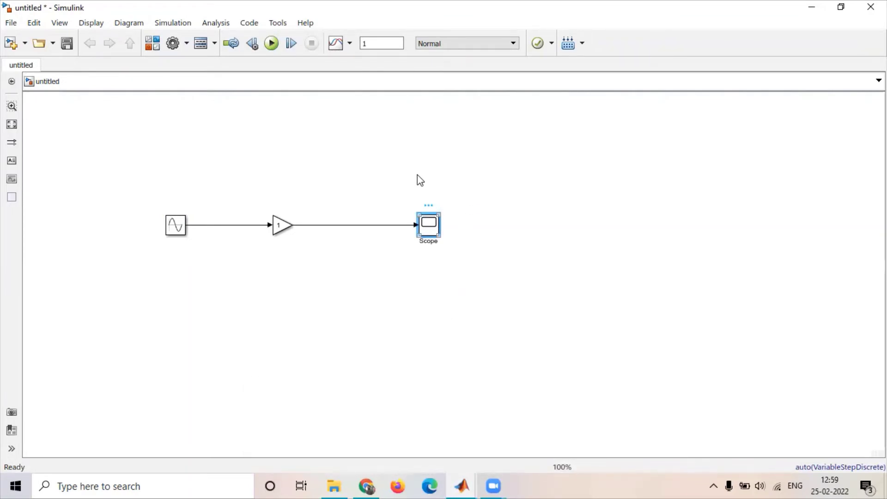
{"action": "key", "text": "Return"}
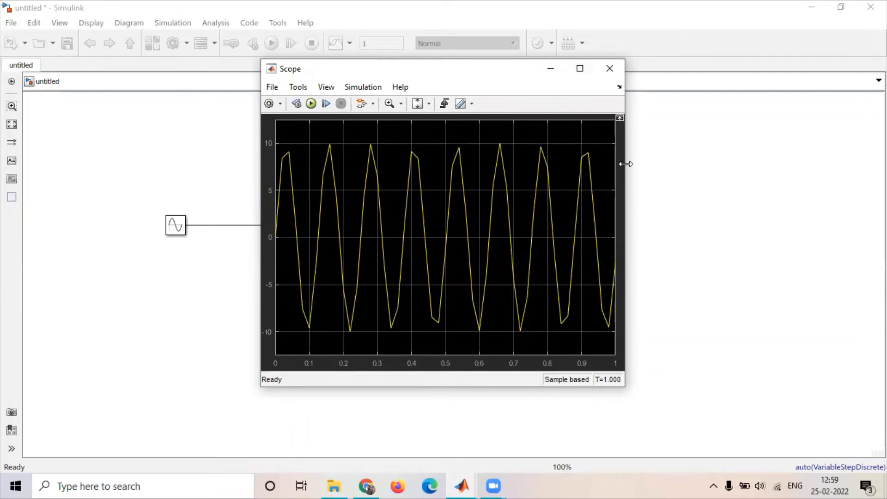
{"action": "left_click_drag", "start_coordinate": [626, 164], "coordinate": [822, 164]}
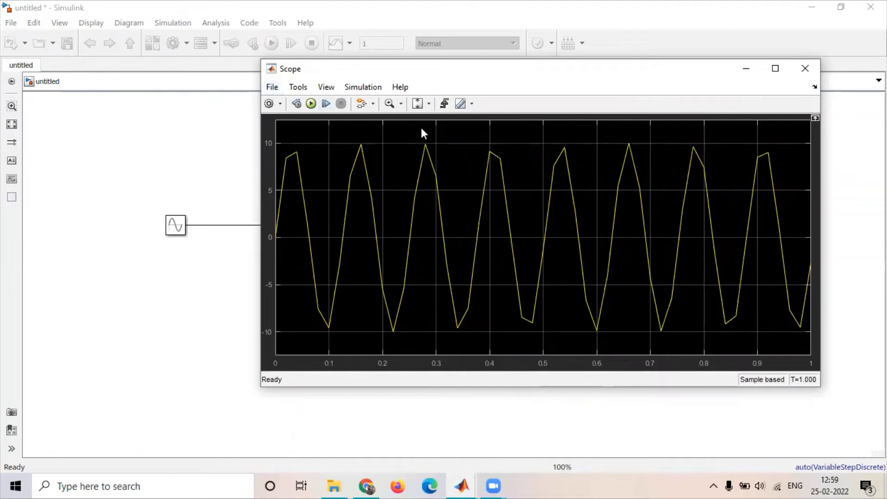
{"action": "left_click", "coordinate": [806, 69]}
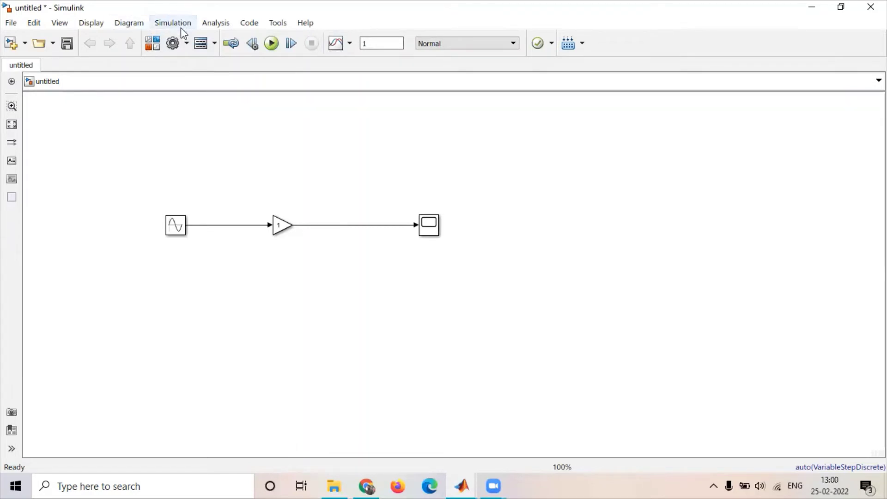
- Switch the solver to Fixed-step with a 1e-6 fixed-step size and apply the settings
{"action": "left_click", "coordinate": [179, 42]}
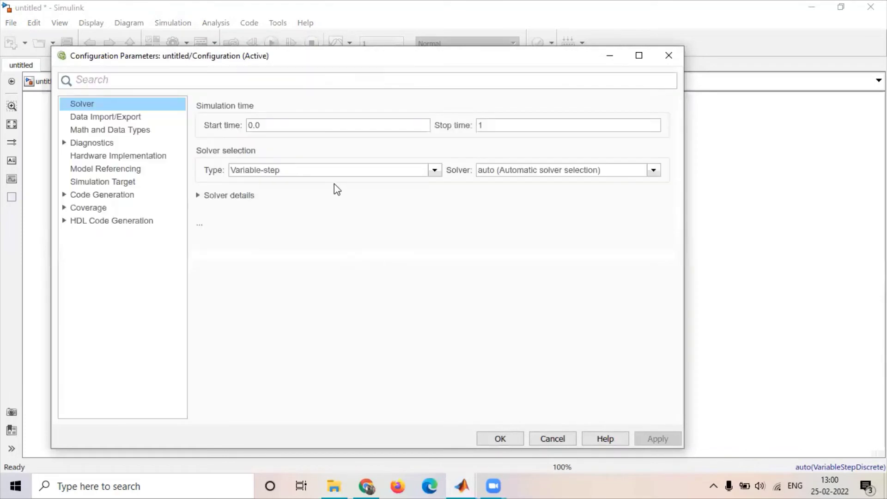
{"action": "left_click", "coordinate": [324, 171]}
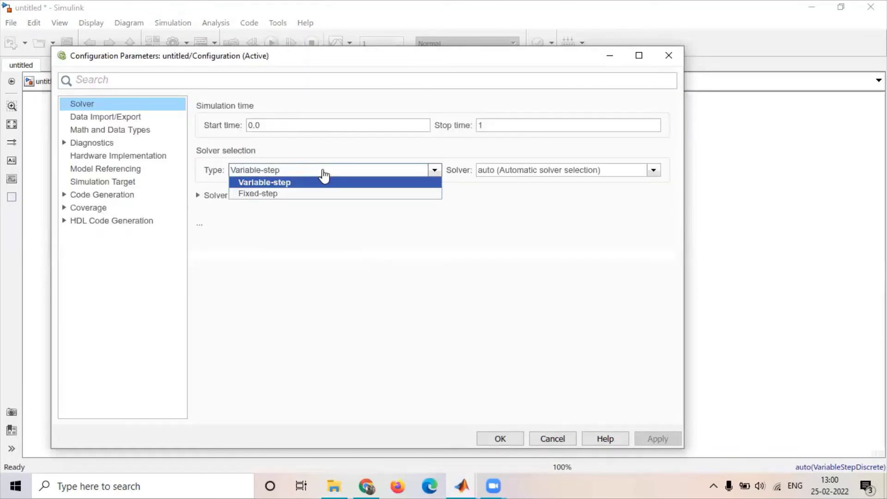
{"action": "left_click", "coordinate": [298, 194]}
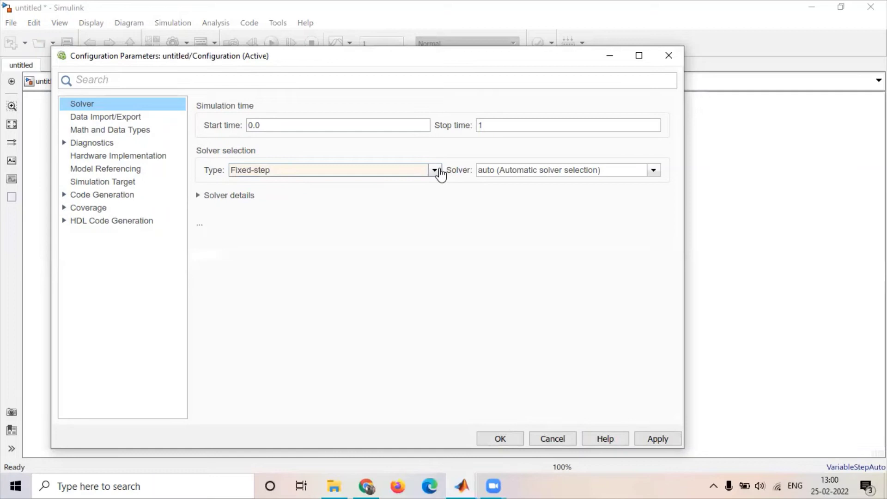
{"action": "left_click", "coordinate": [245, 196]}
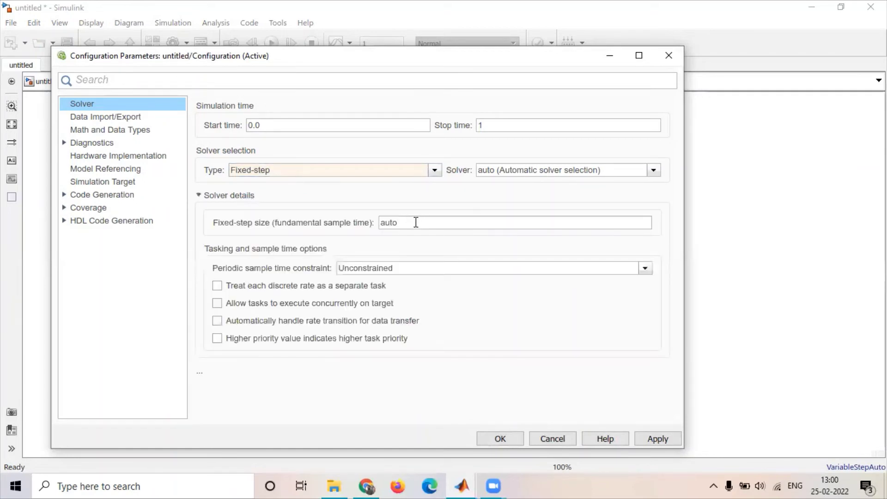
{"action": "left_click_drag", "start_coordinate": [416, 222], "coordinate": [383, 223]}
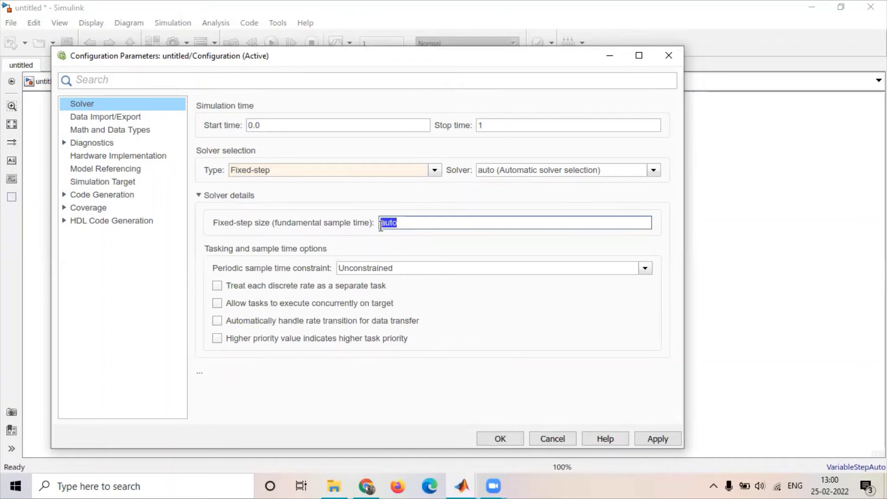
{"action": "type", "text": "0."}
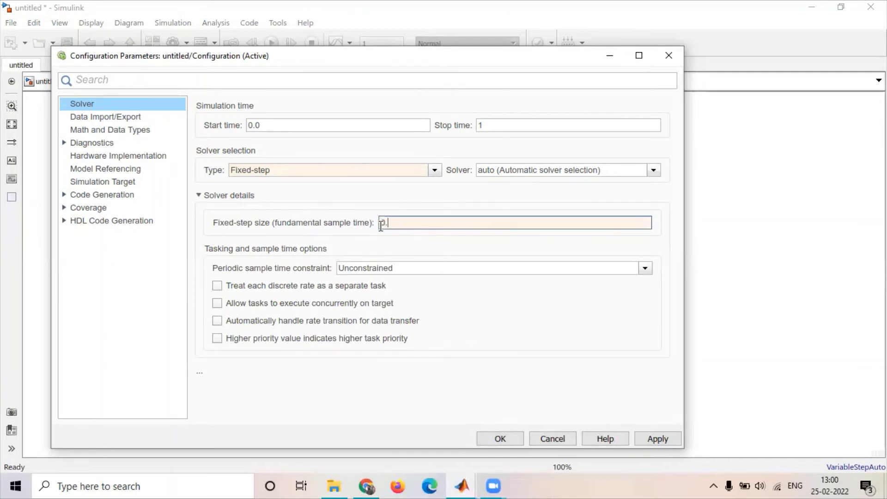
{"action": "key", "text": "BackSpace"}
{"action": "key", "text": "BackSpace"}
{"action": "type", "text": "1"}
{"action": "left_click", "coordinate": [652, 440]}
{"action": "left_click", "coordinate": [490, 440]}
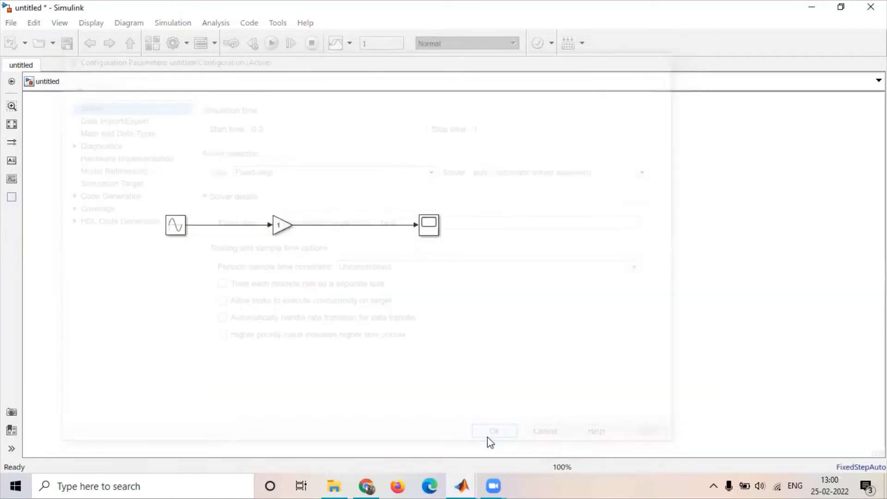
- Run the fixed-step simulation, check the ±10 sine on the Scope, then close it
{"action": "left_click", "coordinate": [276, 47]}
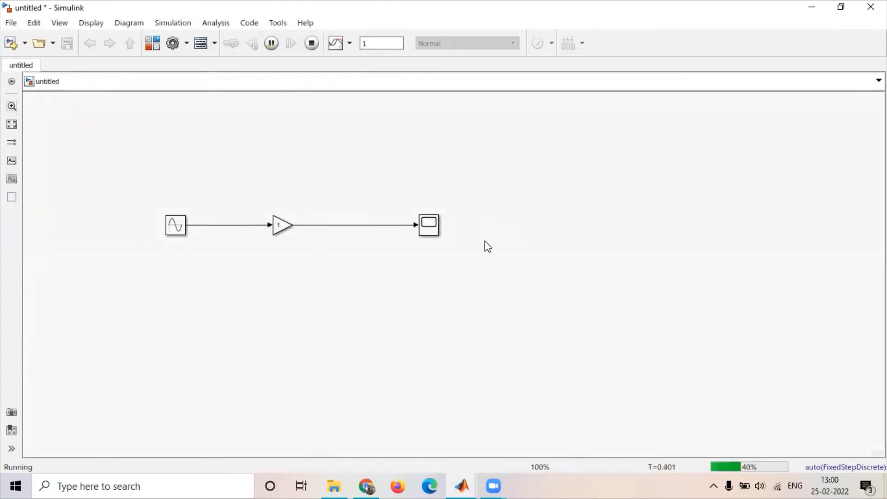
{"action": "double_click", "coordinate": [429, 226]}
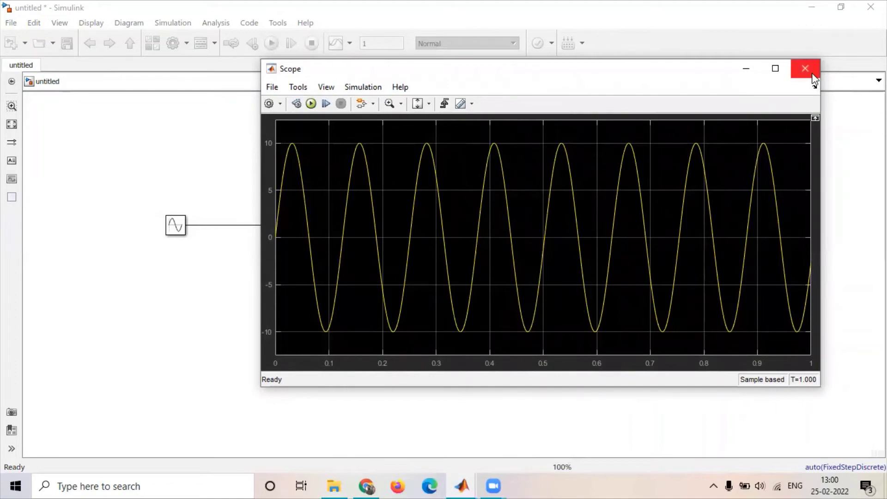
{"action": "left_click", "coordinate": [808, 74]}
- Look over the Gain parameters unchanged and recheck the Scope output
{"action": "left_click", "coordinate": [278, 225]}
{"action": "double_click", "coordinate": [277, 225]}
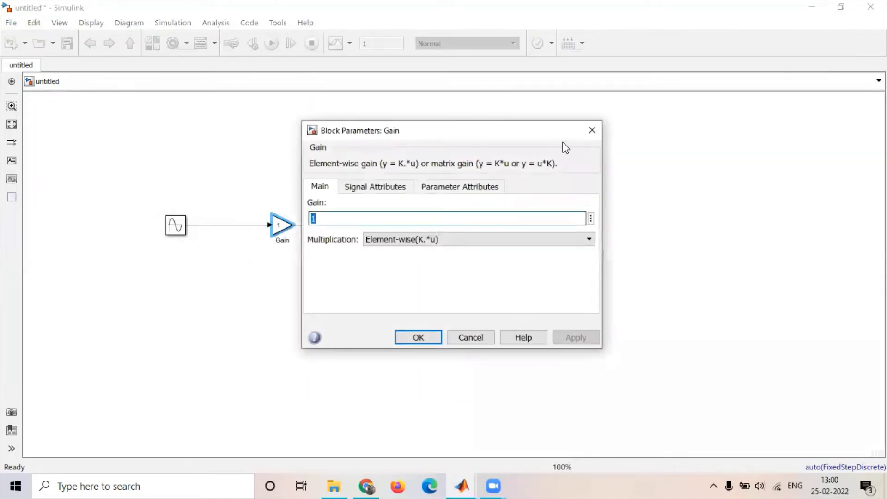
{"action": "left_click", "coordinate": [592, 128]}
{"action": "double_click", "coordinate": [429, 227]}
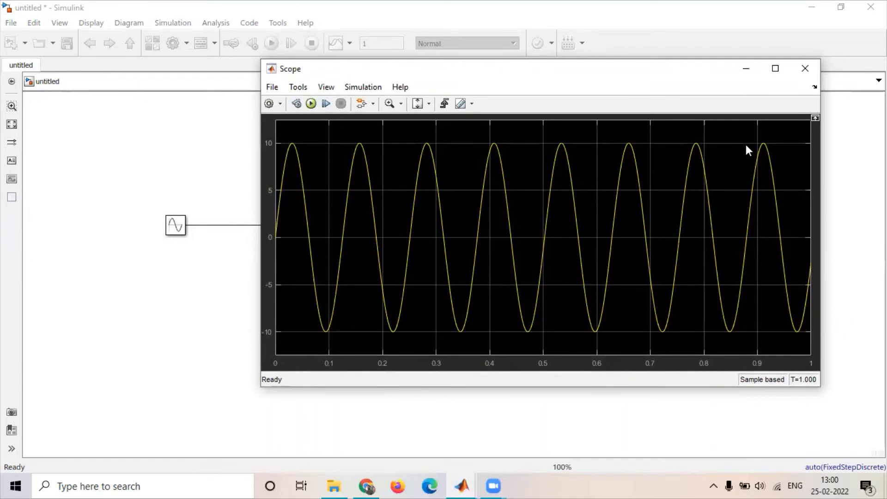
{"action": "left_click", "coordinate": [805, 69]}
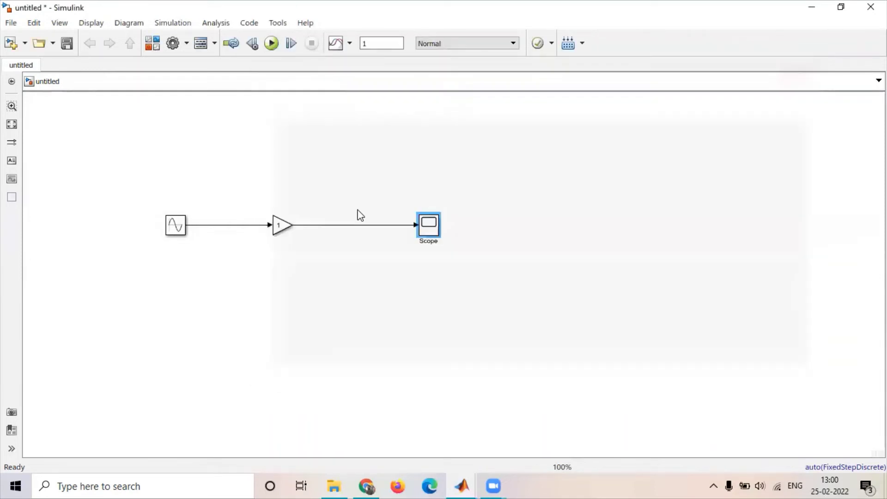
- Change the Gain block's value to 2
{"action": "double_click", "coordinate": [283, 225]}
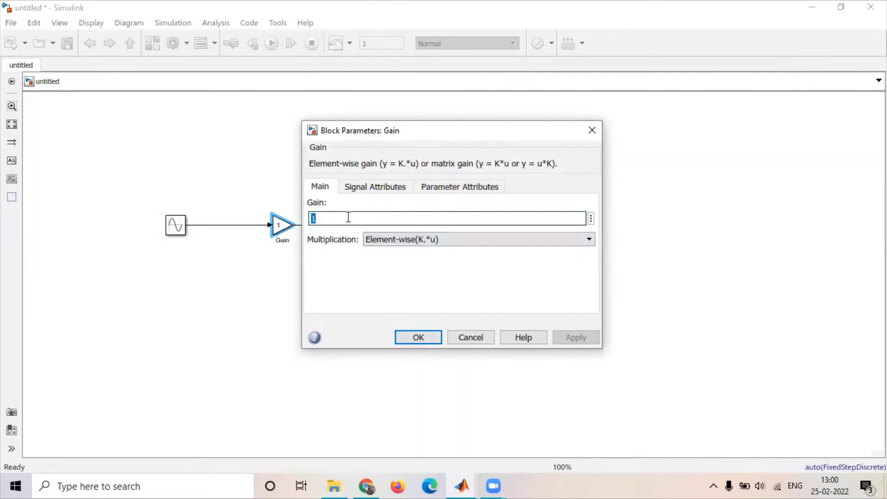
{"action": "type", "text": "2"}
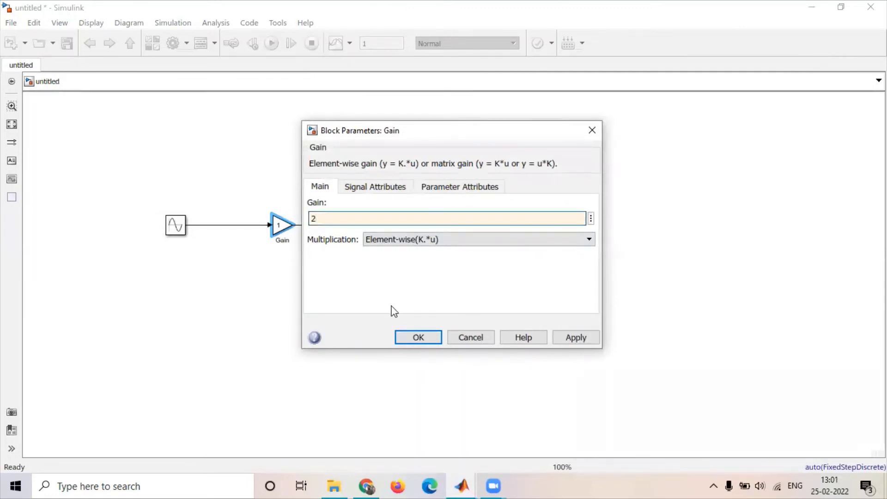
{"action": "left_click", "coordinate": [418, 338]}
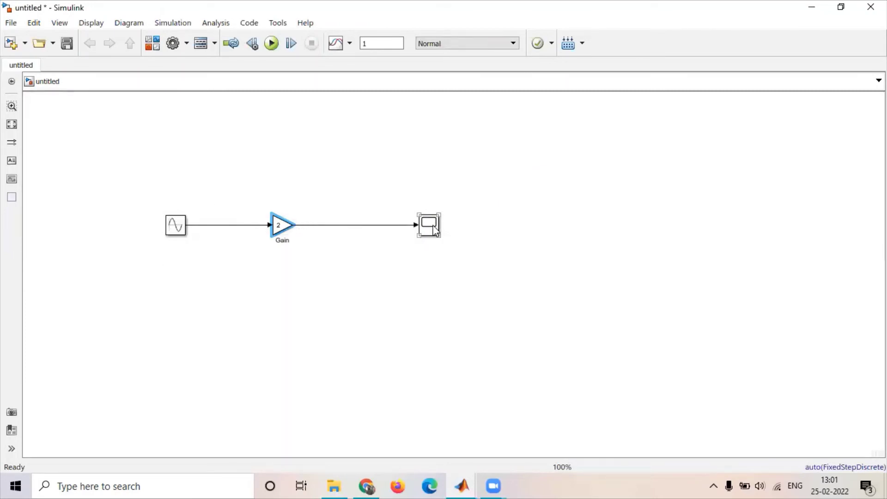
- Rerun the simulation and view the Scope showing the sine swinging between -20 and 20
{"action": "left_click", "coordinate": [273, 44]}
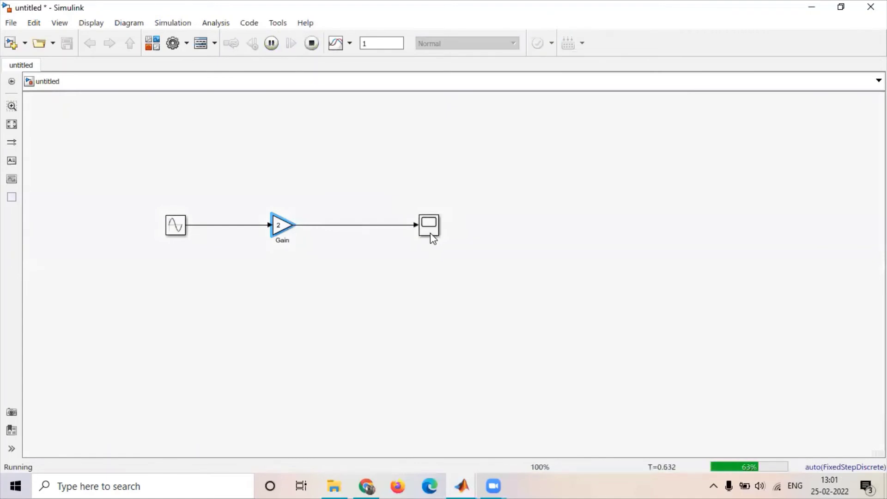
{"action": "double_click", "coordinate": [432, 238]}
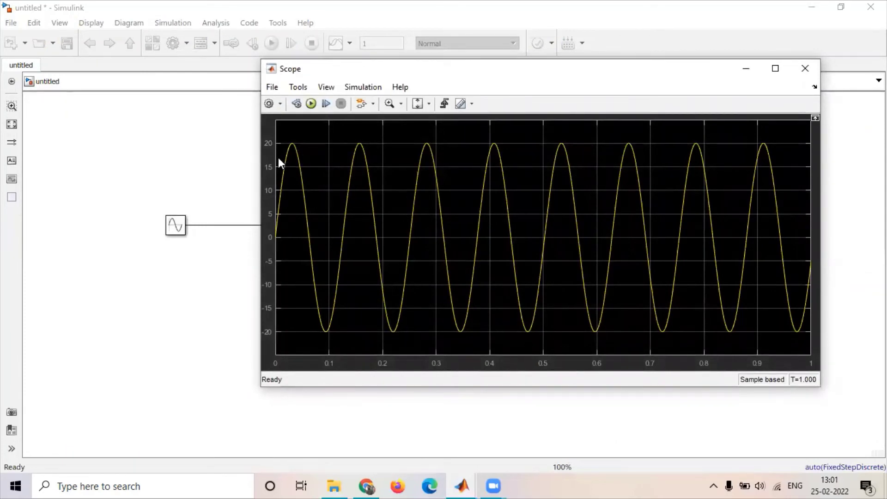
{"action": "left_click", "coordinate": [806, 68]}
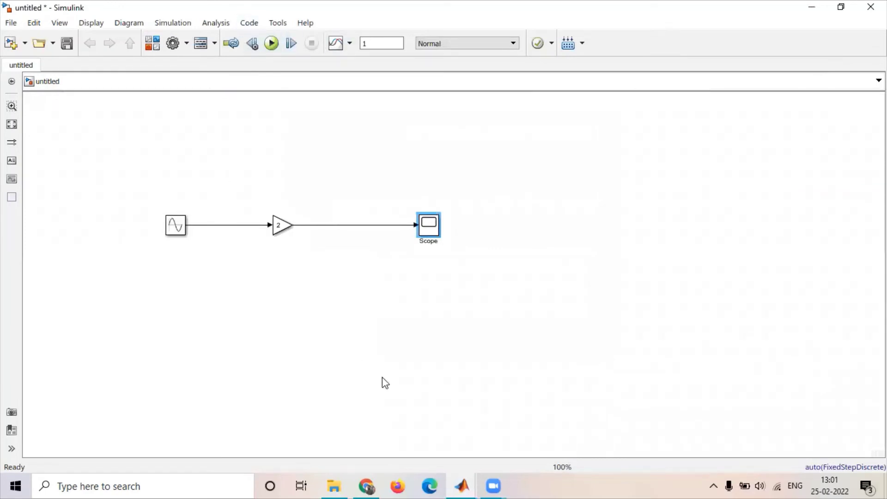
- Add a Sum block and a Constant block from the Library Browser to the untitled model
{"action": "left_click", "coordinate": [461, 485]}
{"action": "left_click", "coordinate": [581, 427]}
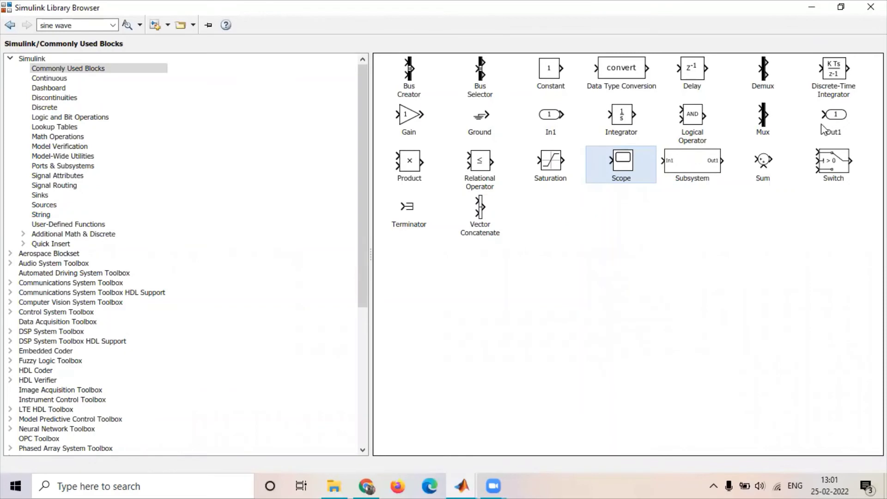
{"action": "left_click", "coordinate": [765, 162]}
{"action": "right_click", "coordinate": [765, 162]}
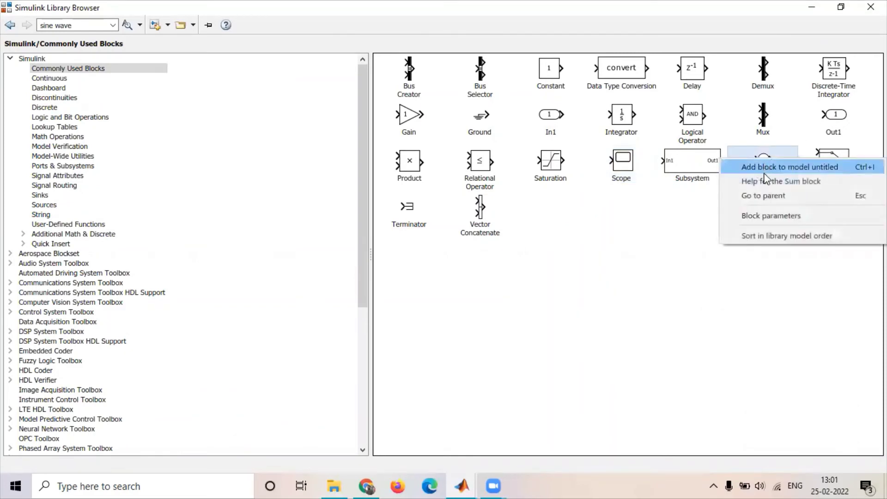
{"action": "left_click", "coordinate": [767, 164]}
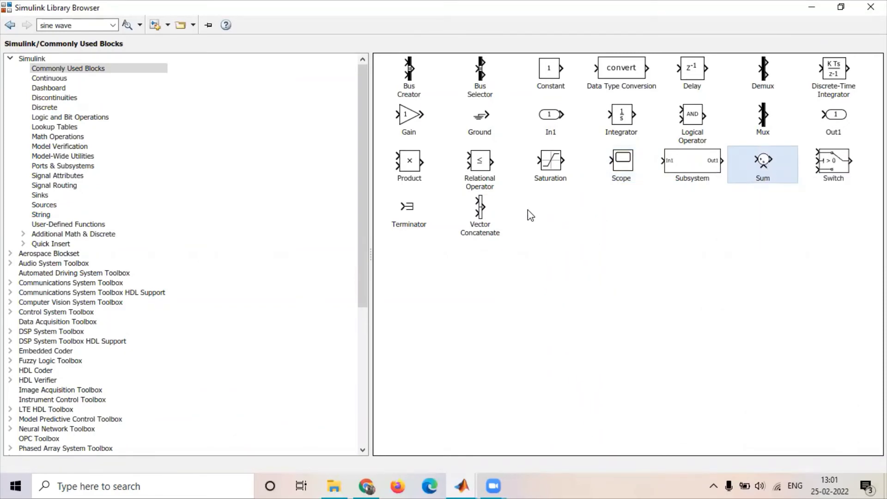
{"action": "right_click", "coordinate": [553, 73]}
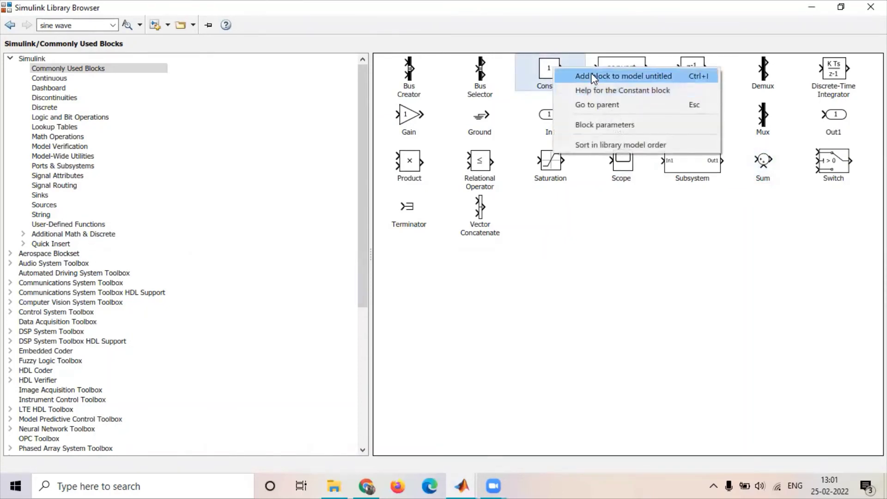
{"action": "left_click", "coordinate": [620, 76]}
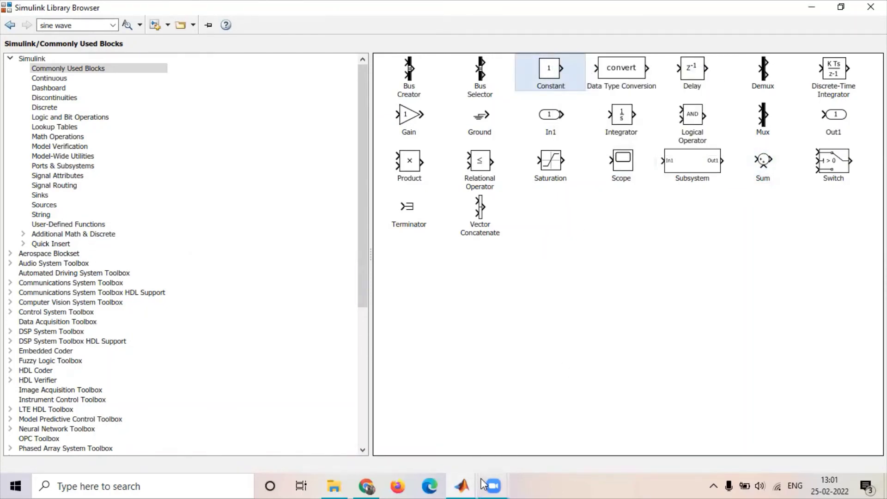
- Place the Constant below the Sine Wave and rewire the sine through the Sum into the Gain
{"action": "mouse_move", "coordinate": [461, 485]}
{"action": "left_click", "coordinate": [452, 445]}
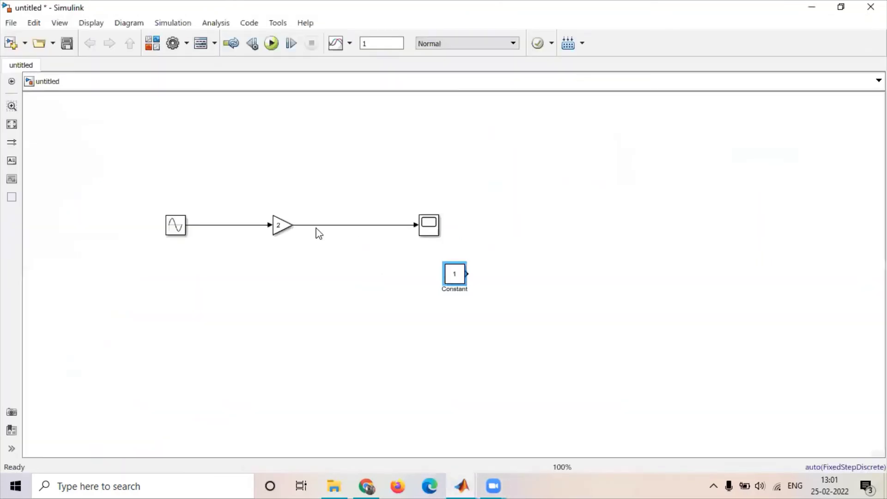
{"action": "left_click_drag", "start_coordinate": [445, 277], "coordinate": [167, 298]}
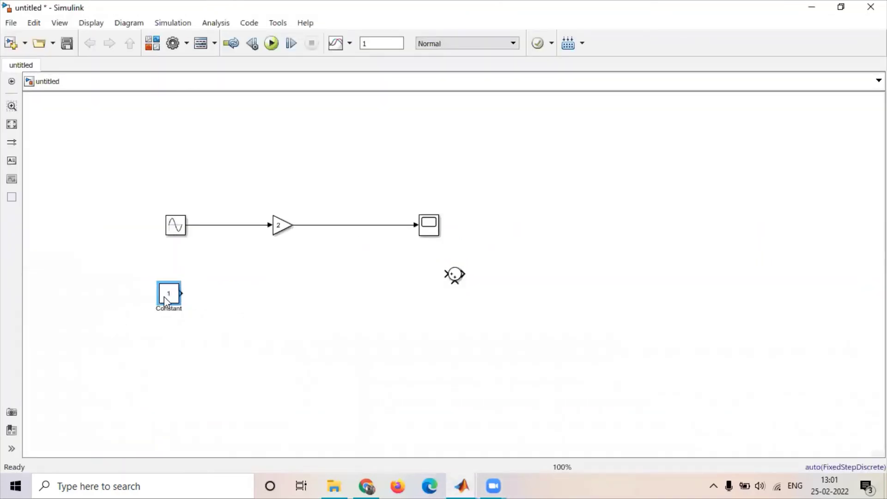
{"action": "left_click", "coordinate": [233, 226]}
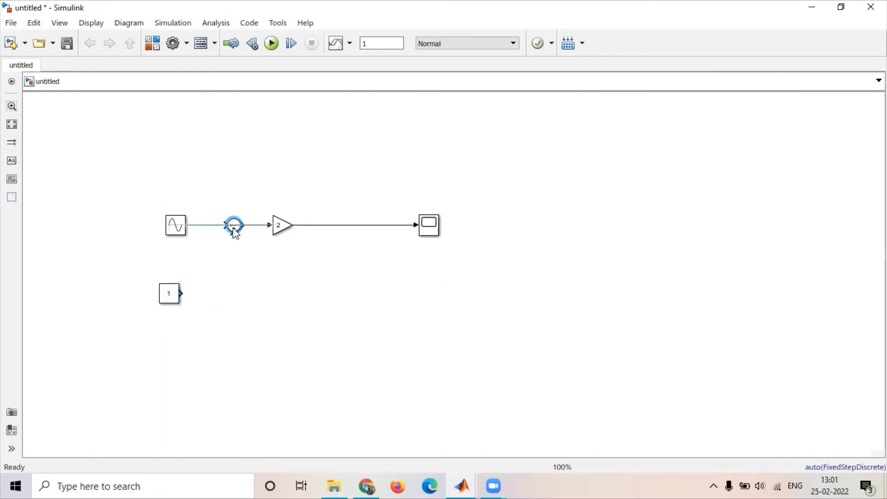
{"action": "left_click", "coordinate": [234, 226]}
{"action": "left_click_drag", "start_coordinate": [232, 230], "coordinate": [231, 239]}
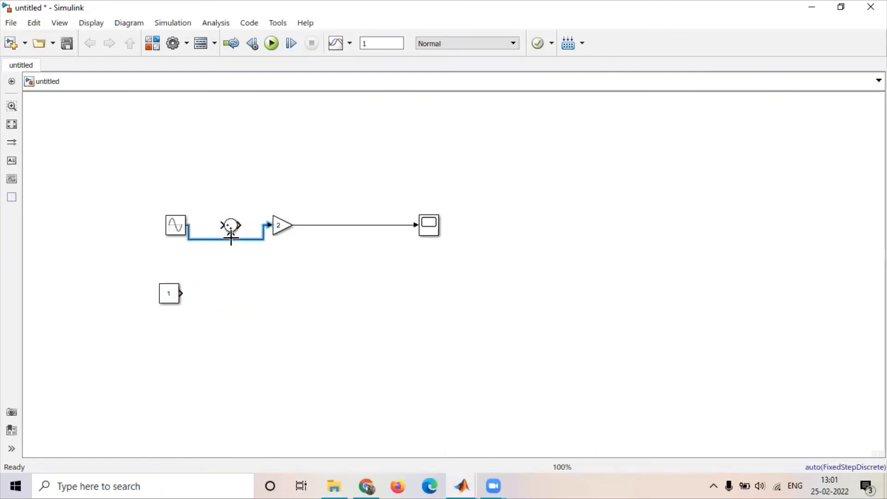
{"action": "key", "text": "Delete"}
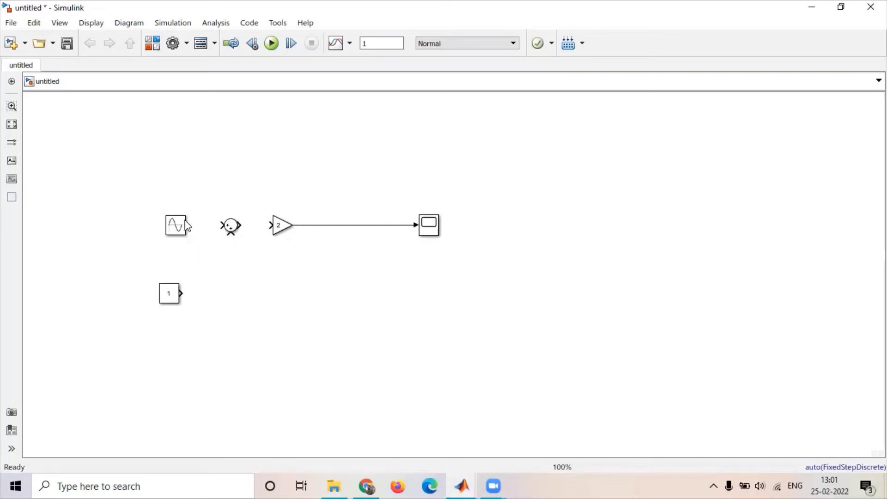
{"action": "mouse_move", "coordinate": [187, 225]}
{"action": "left_mouse_down"}
{"action": "mouse_move", "coordinate": [217, 221]}
{"action": "mouse_move", "coordinate": [196, 293]}
{"action": "mouse_move", "coordinate": [180, 290]}
{"action": "left_mouse_up"}
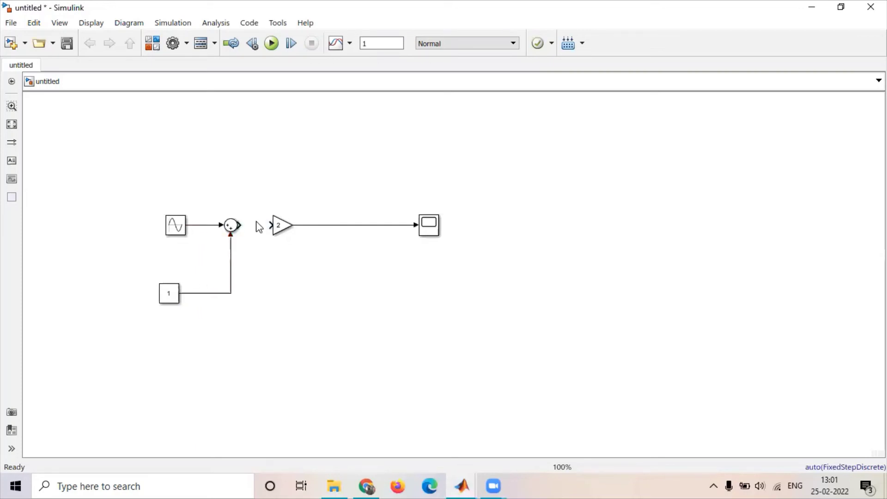
{"action": "left_click_drag", "start_coordinate": [240, 225], "coordinate": [273, 225]}
- Set the Constant block's value to 5 and rerun the simulation
{"action": "left_click", "coordinate": [430, 227]}
{"action": "left_click", "coordinate": [175, 292]}
{"action": "double_click", "coordinate": [176, 295]}
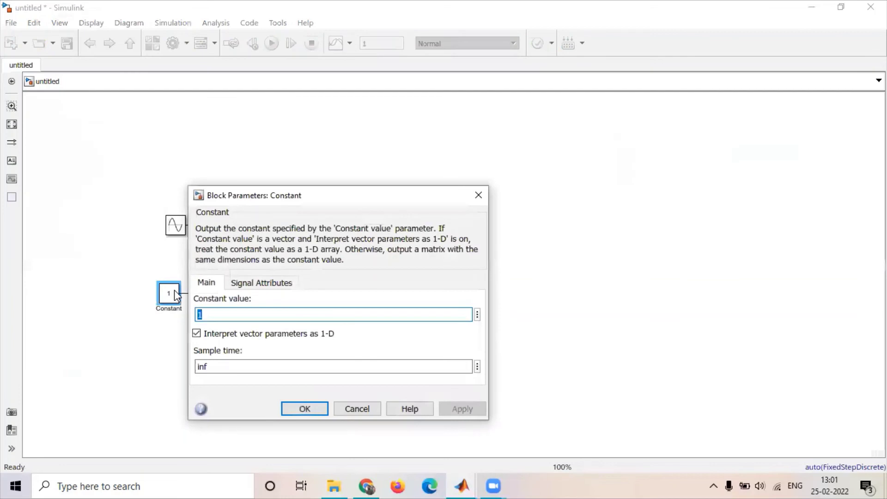
{"action": "type", "text": "5"}
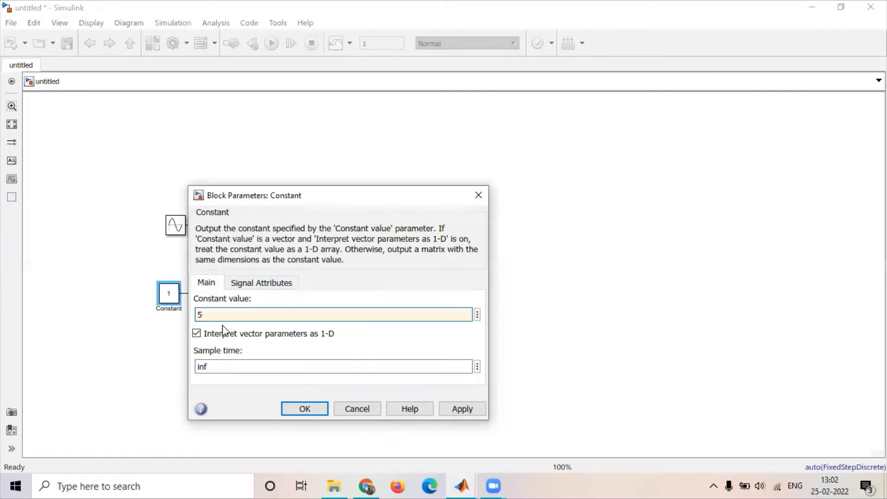
{"action": "left_click", "coordinate": [305, 409]}
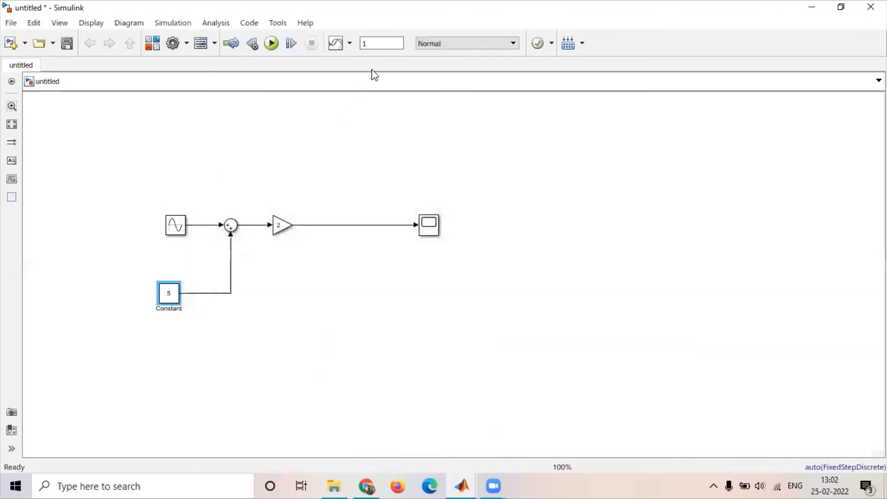
{"action": "left_click", "coordinate": [276, 41]}
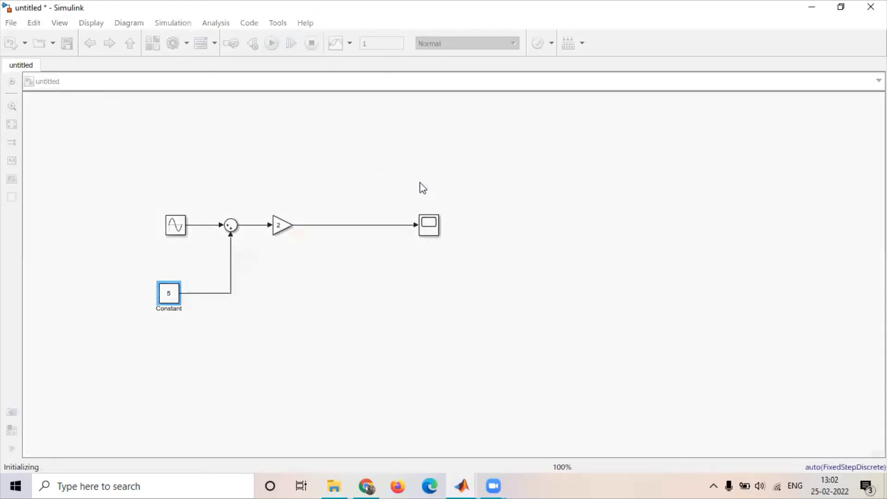
{"action": "left_click", "coordinate": [438, 228]}
{"action": "double_click", "coordinate": [438, 228]}
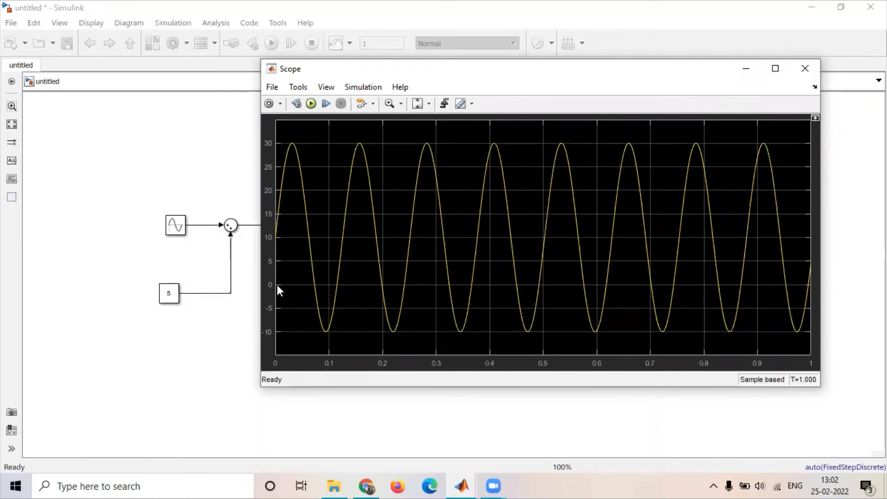
{"action": "left_click", "coordinate": [804, 69]}
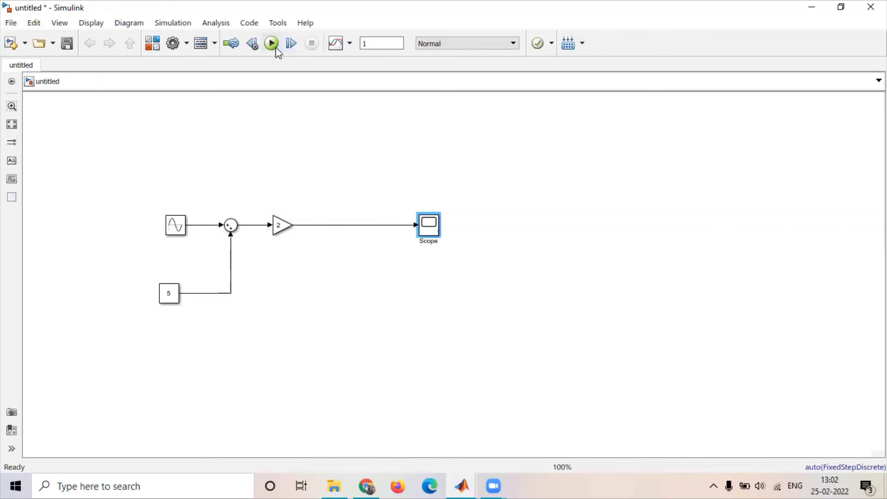
- Bring the Library Browser forward and open the Simscape library in the tree
{"action": "mouse_move", "coordinate": [462, 483]}
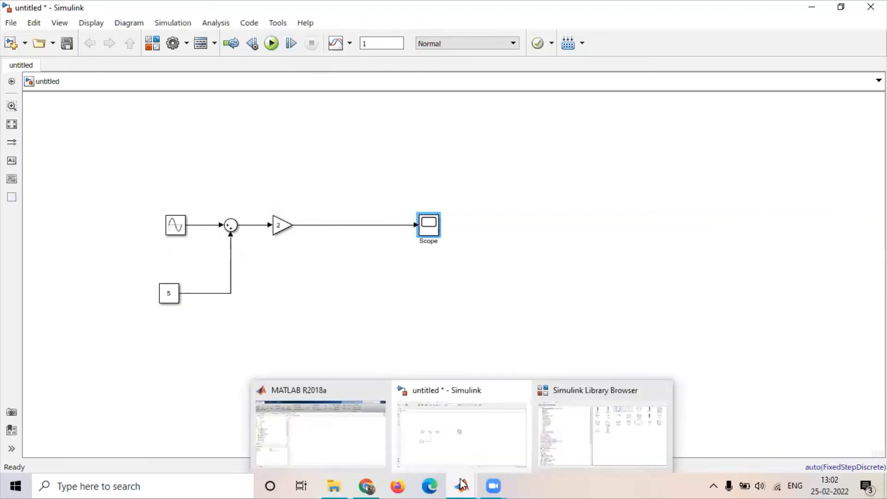
{"action": "left_click", "coordinate": [581, 444]}
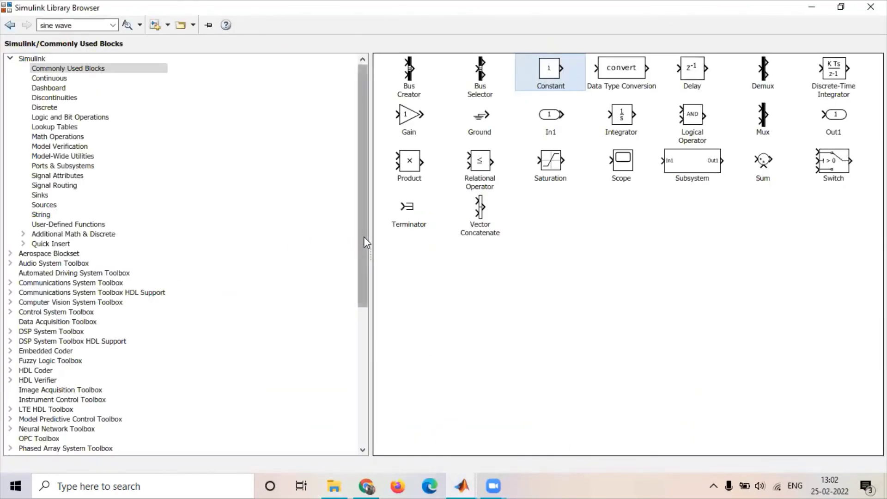
{"action": "left_click_drag", "start_coordinate": [365, 238], "coordinate": [360, 394]}
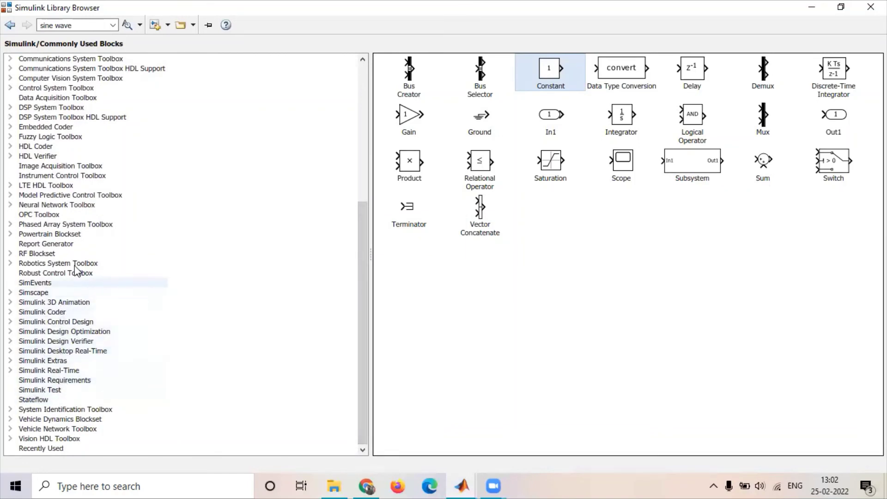
{"action": "left_click", "coordinate": [52, 293]}
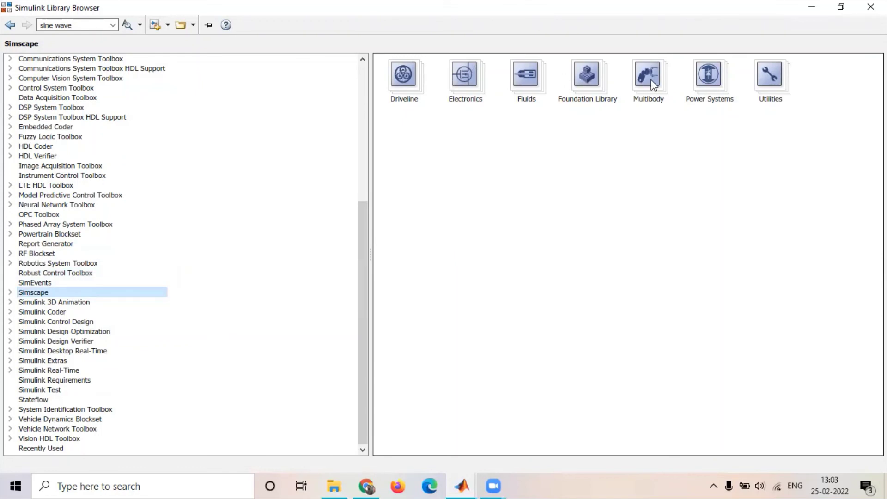
- Replace the sine wave search with a search for 'voltage source' blocks
{"action": "left_click", "coordinate": [78, 25]}
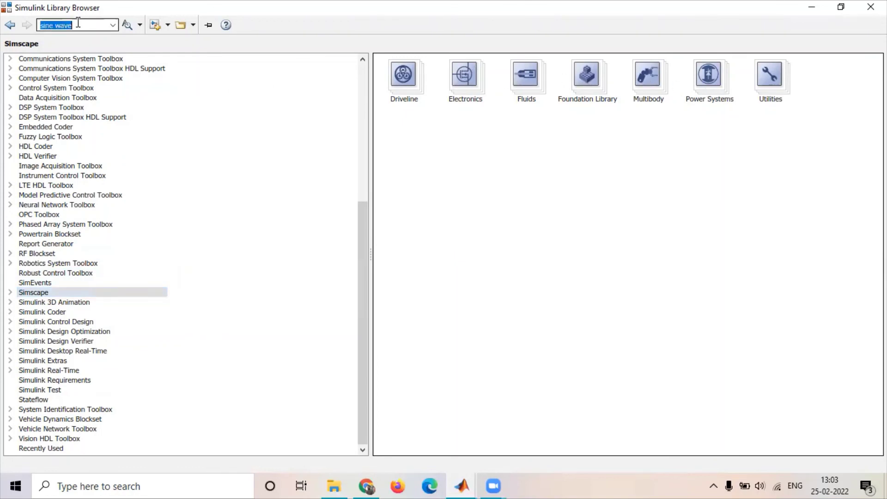
{"action": "double_click", "coordinate": [78, 25]}
{"action": "left_click", "coordinate": [82, 24]}
{"action": "type", "text": "voltage source"}
{"action": "key", "text": "Return"}
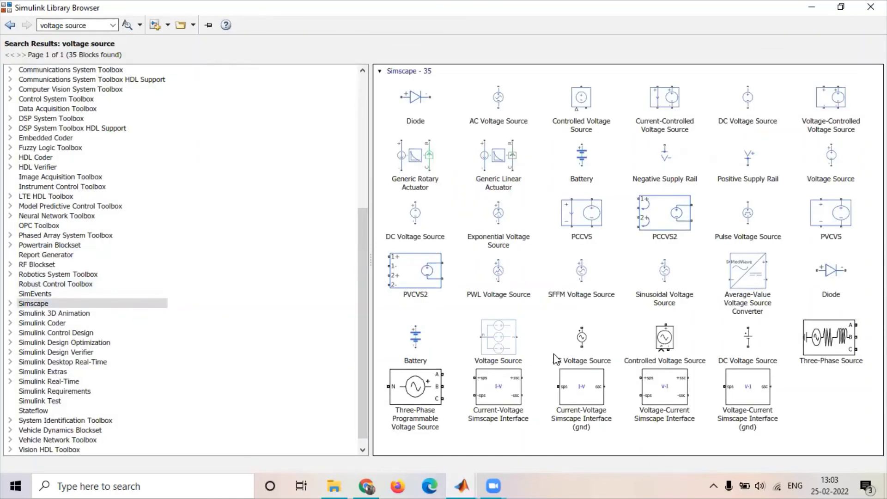
- Compare the DC and AC Voltage Source blocks, then close the Library Browser
{"action": "left_click", "coordinate": [748, 347]}
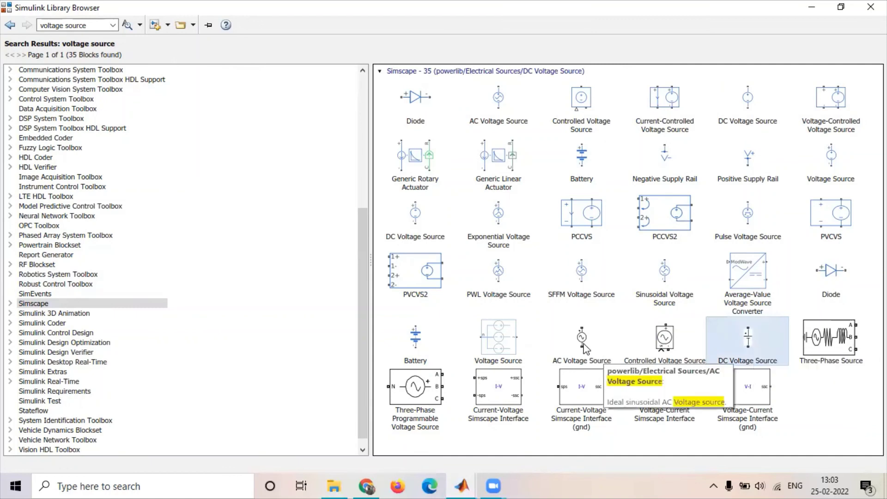
{"action": "left_click", "coordinate": [583, 342]}
{"action": "left_click", "coordinate": [749, 341]}
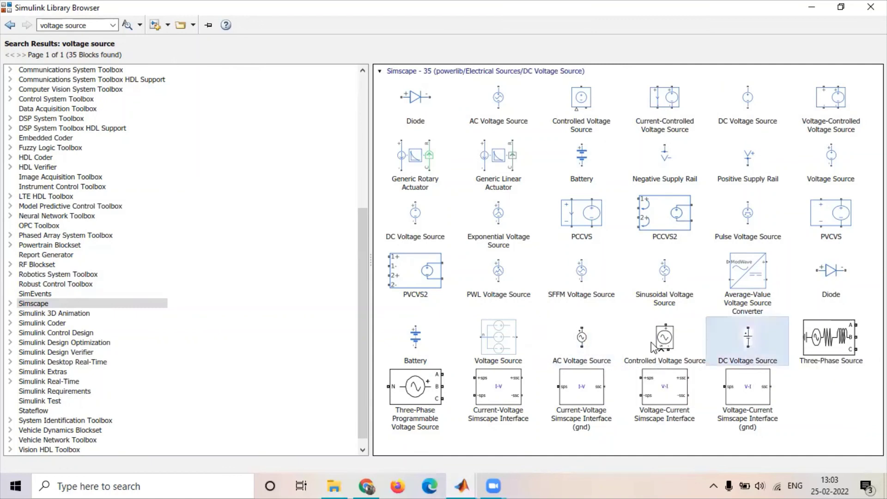
{"action": "left_click", "coordinate": [586, 351]}
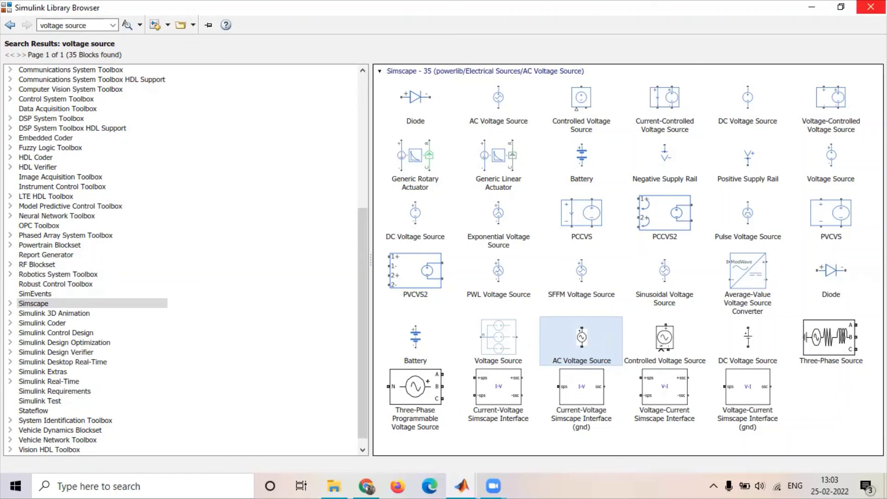
{"action": "left_click", "coordinate": [871, 7]}
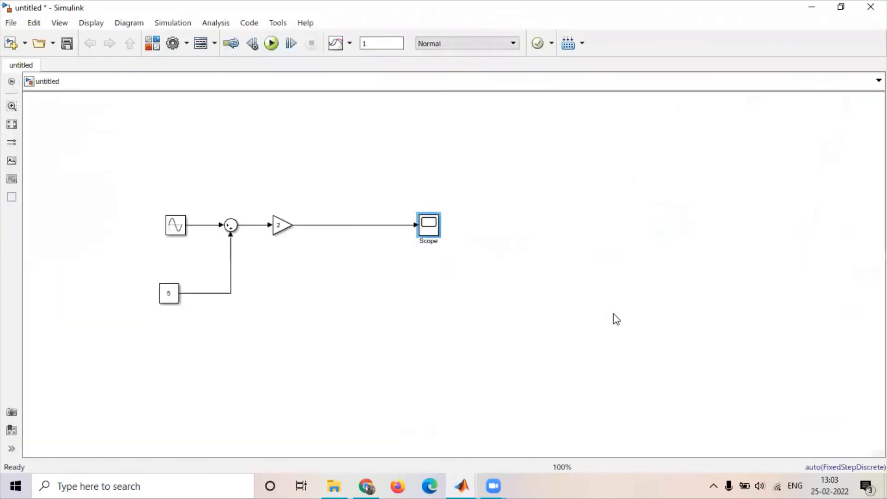